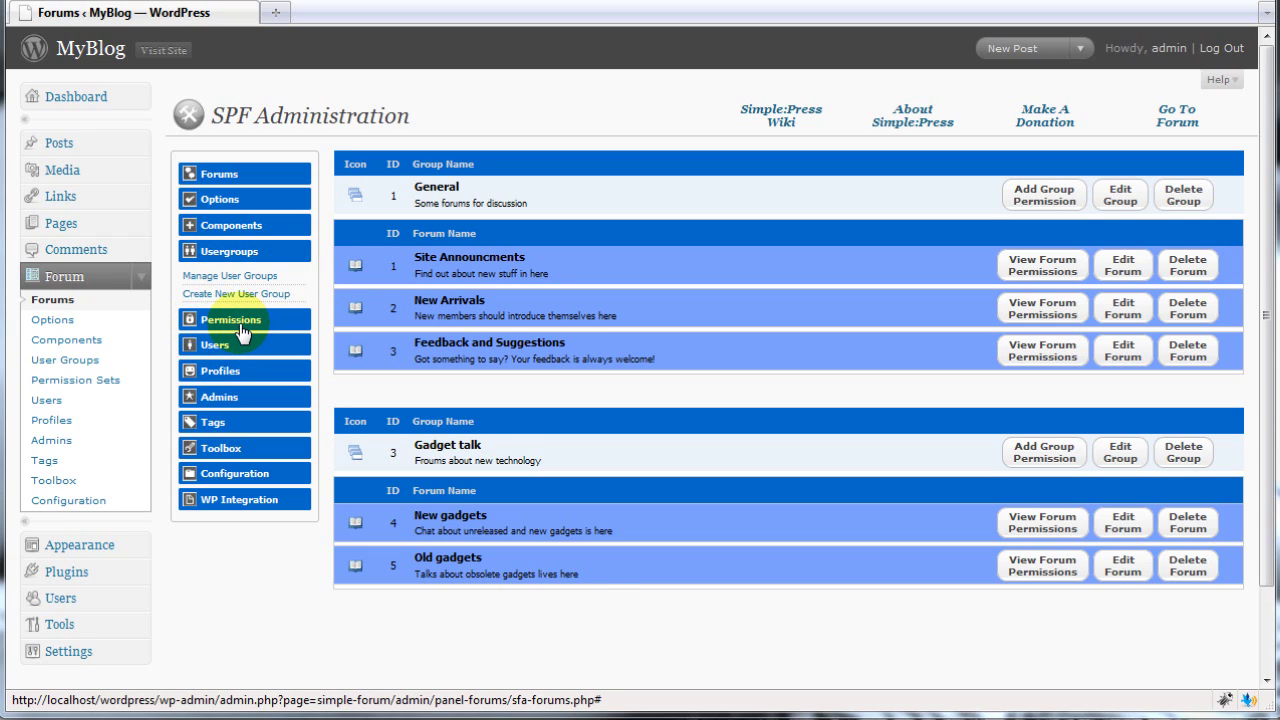
- Open the forum user group management and review the member lists of the Members and Guests groups
click(230, 276)
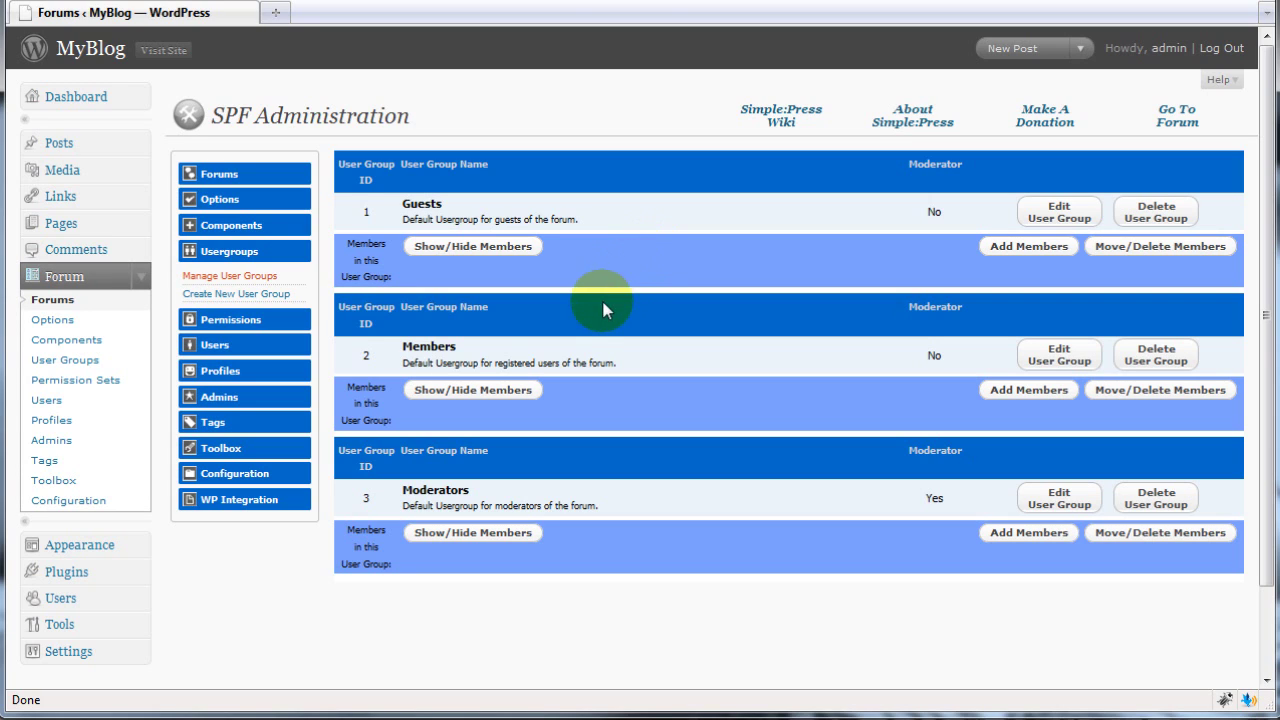
click(474, 392)
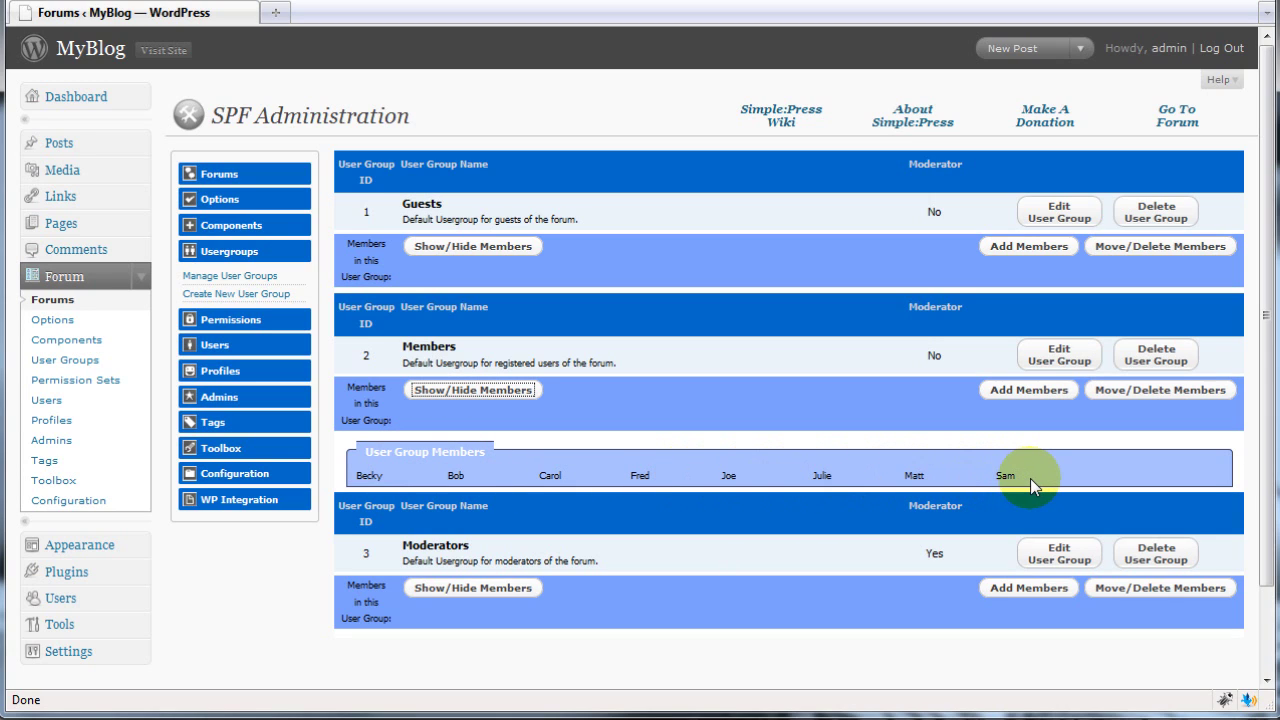
click(478, 246)
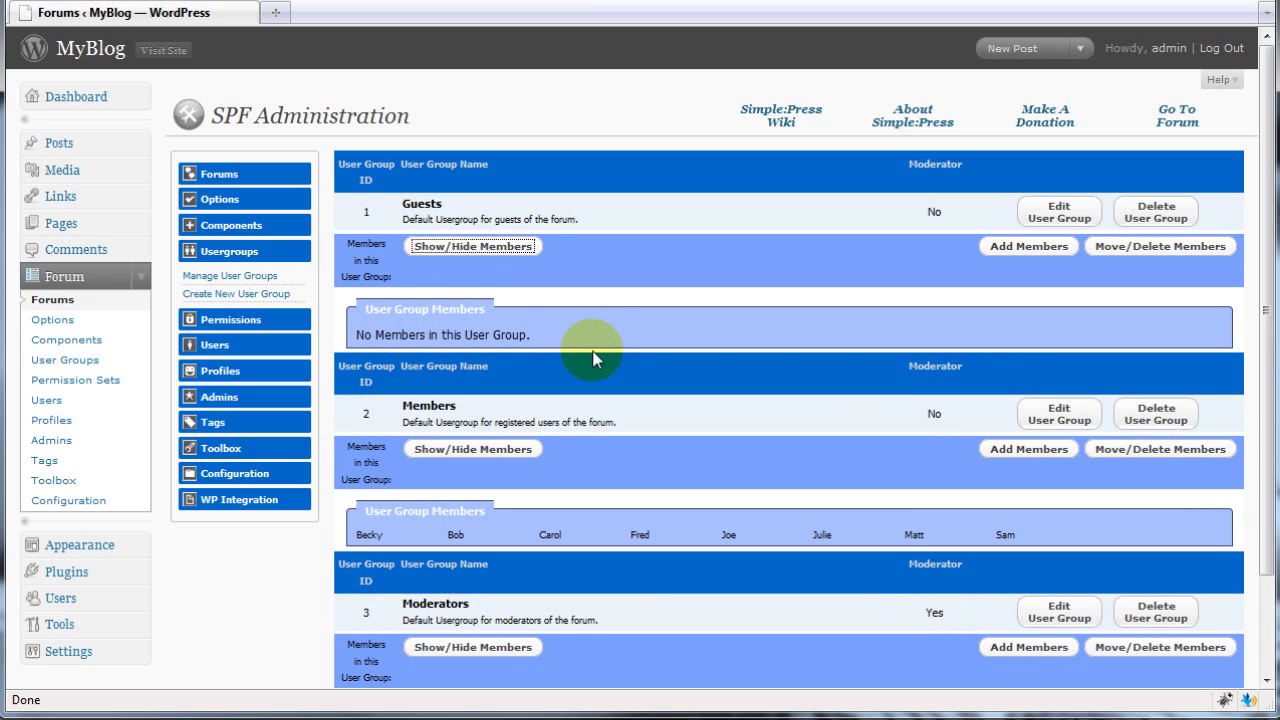
click(486, 248)
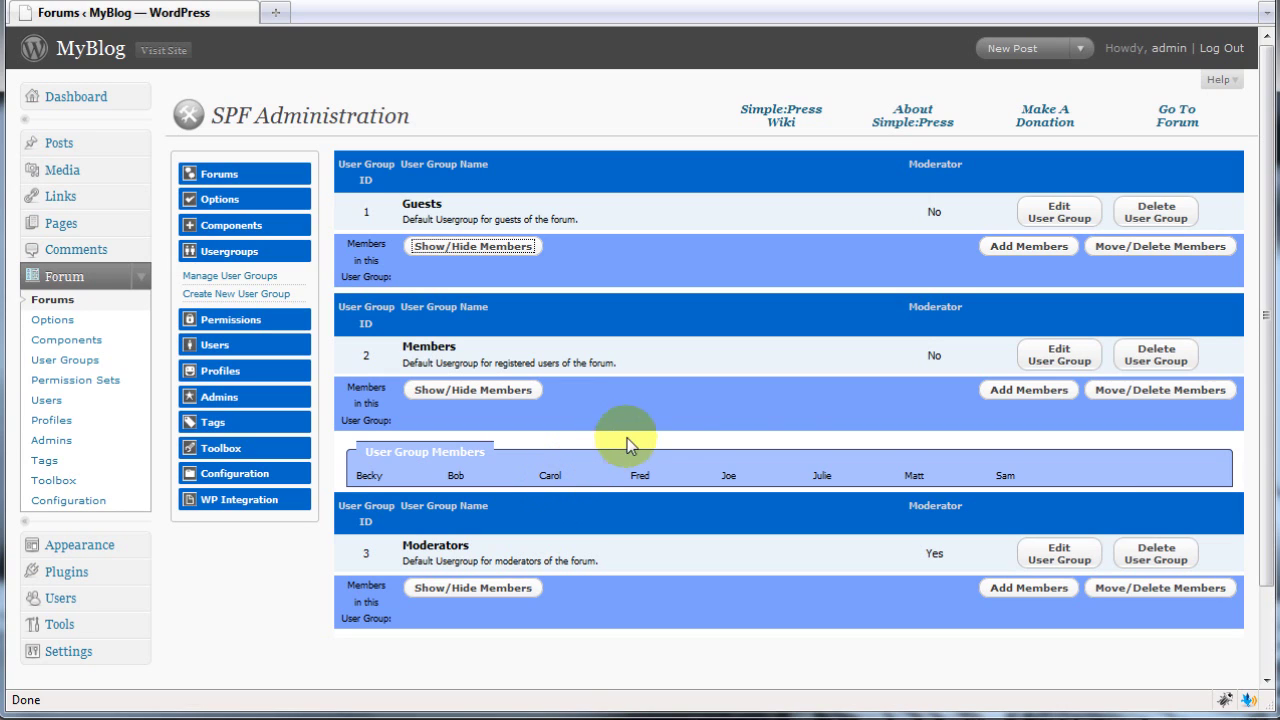
- Move the third listed member from the Members user group to Moderators and show the Moderators group's member list
click(1152, 395)
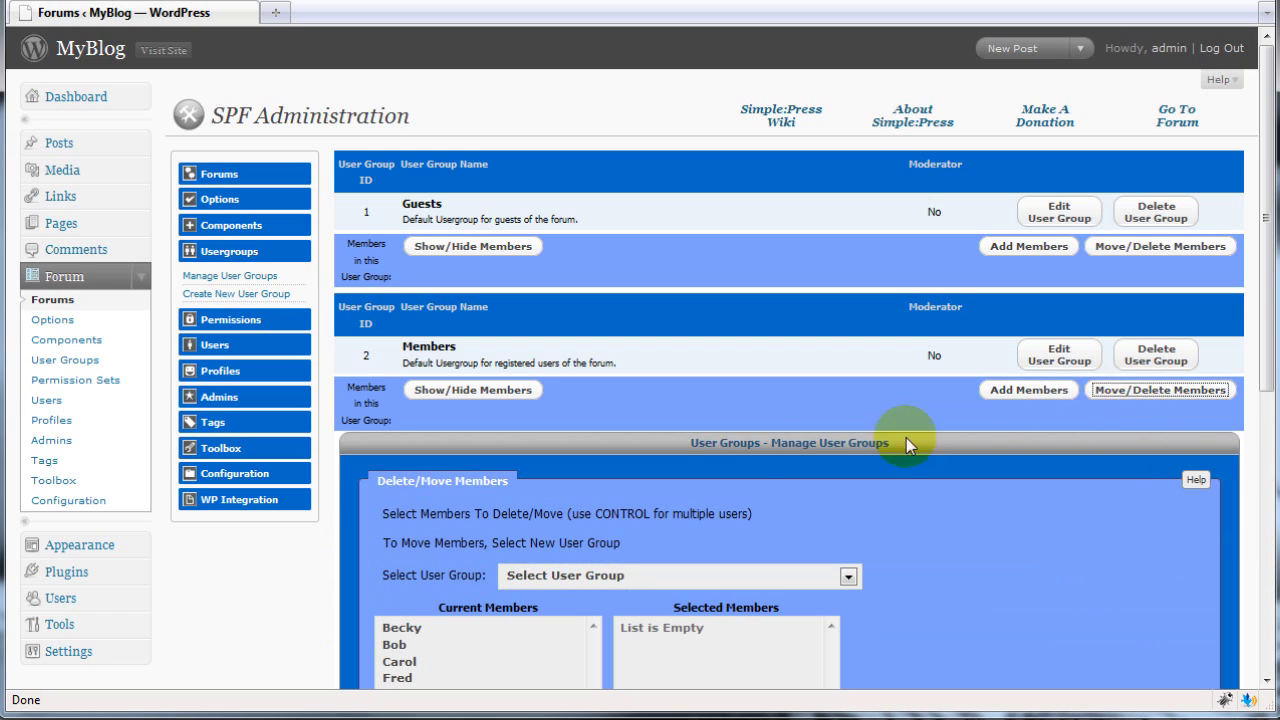
scroll(751, 449, down, 5)
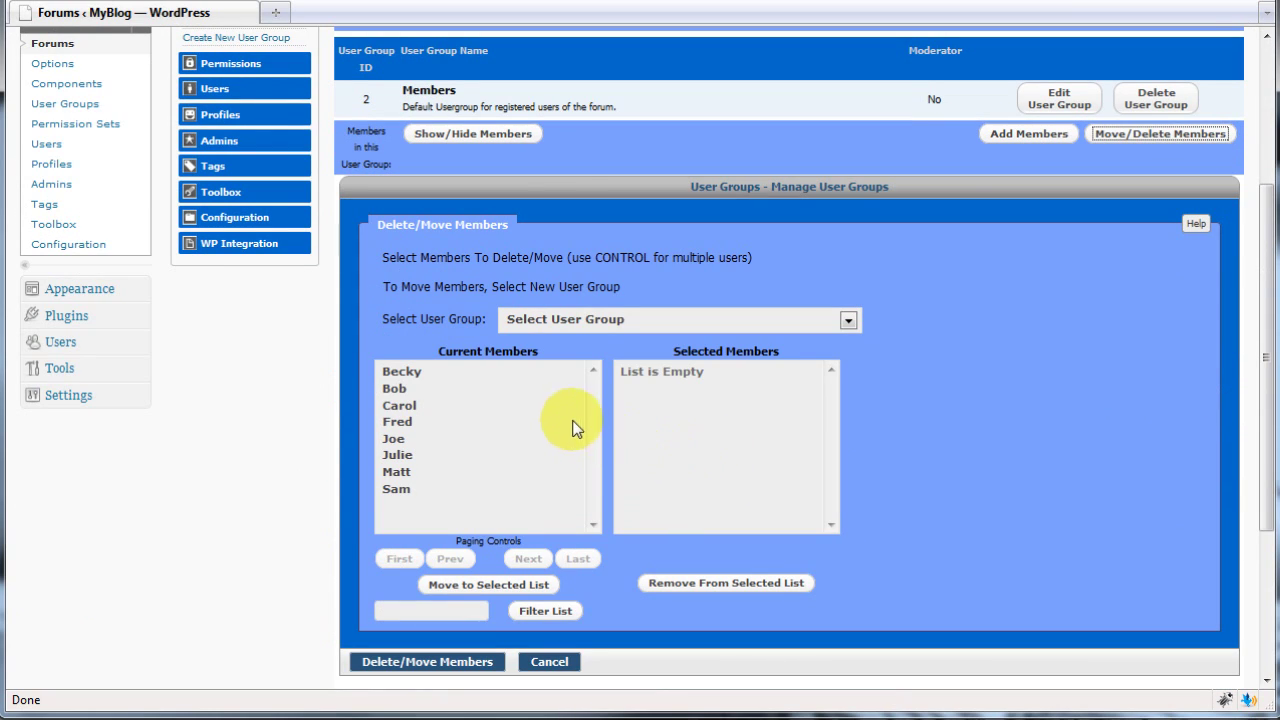
click(846, 322)
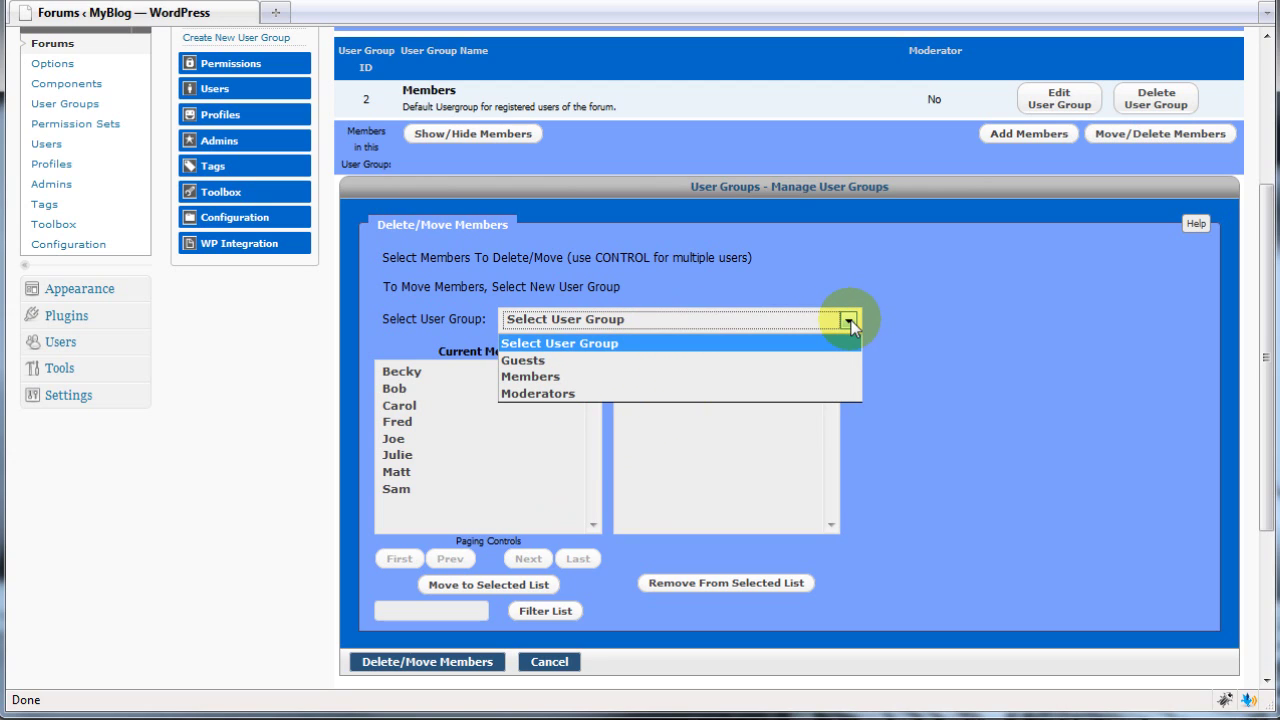
click(553, 394)
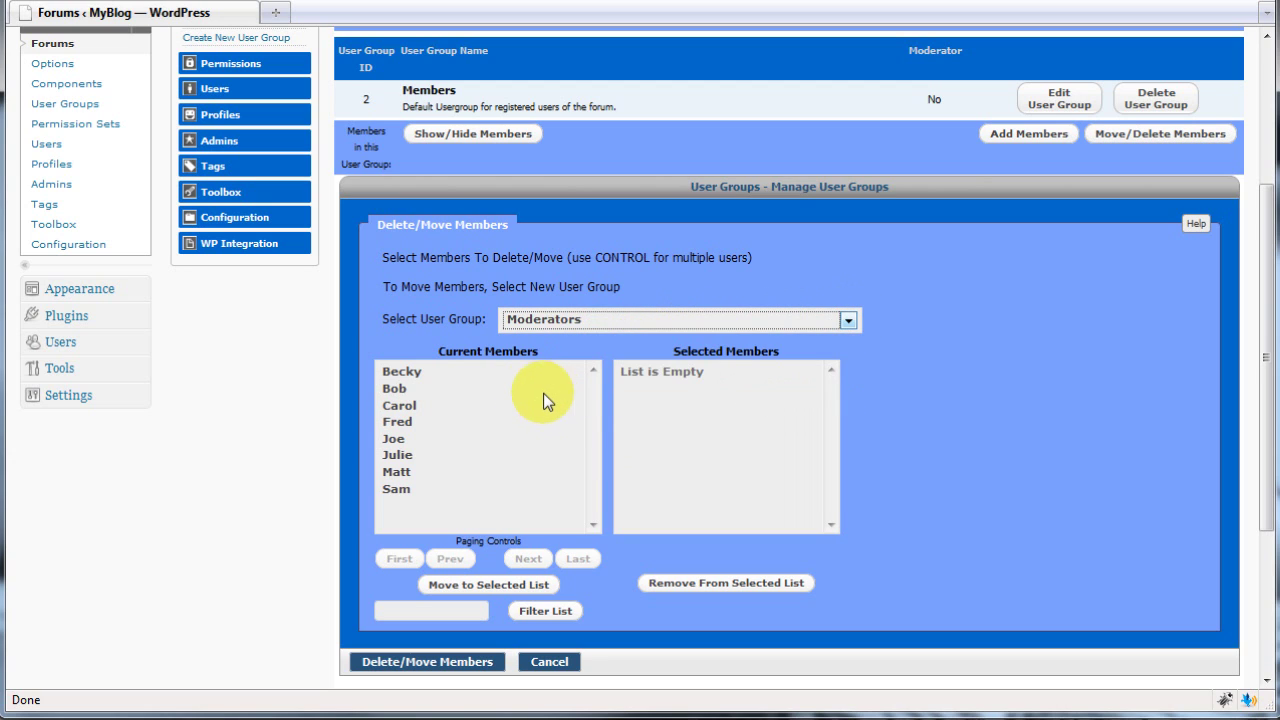
click(397, 407)
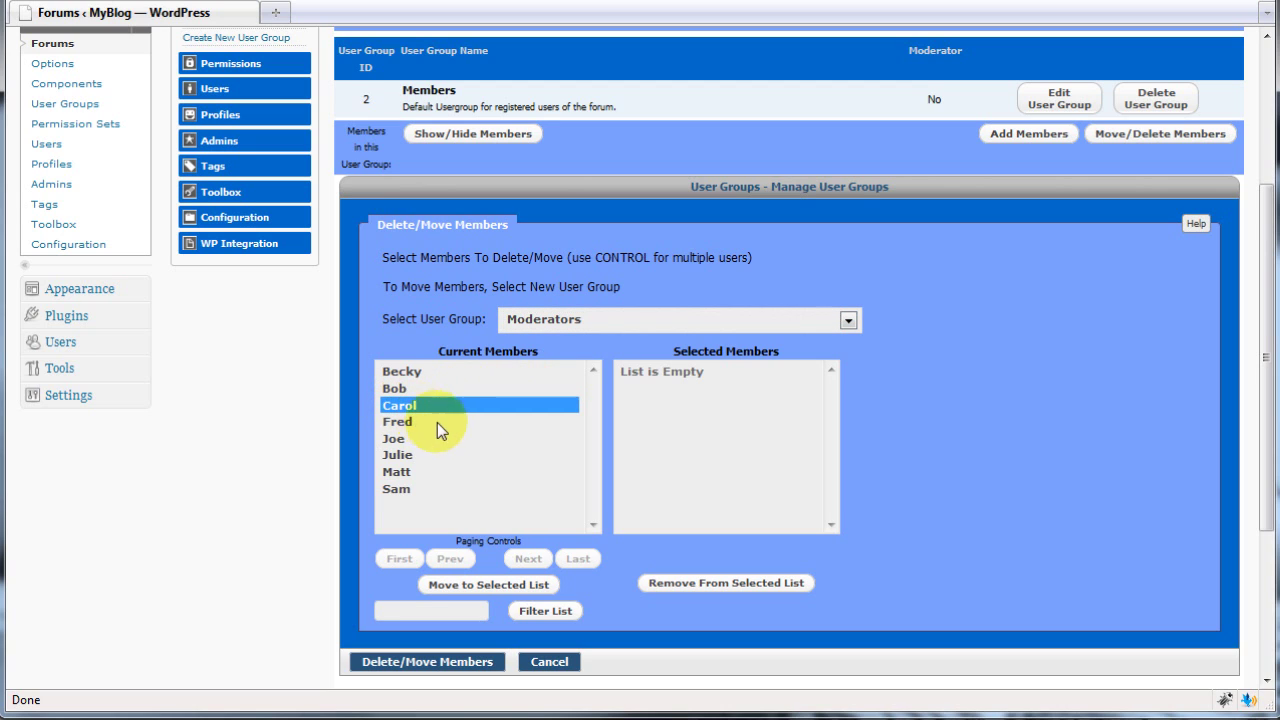
click(491, 587)
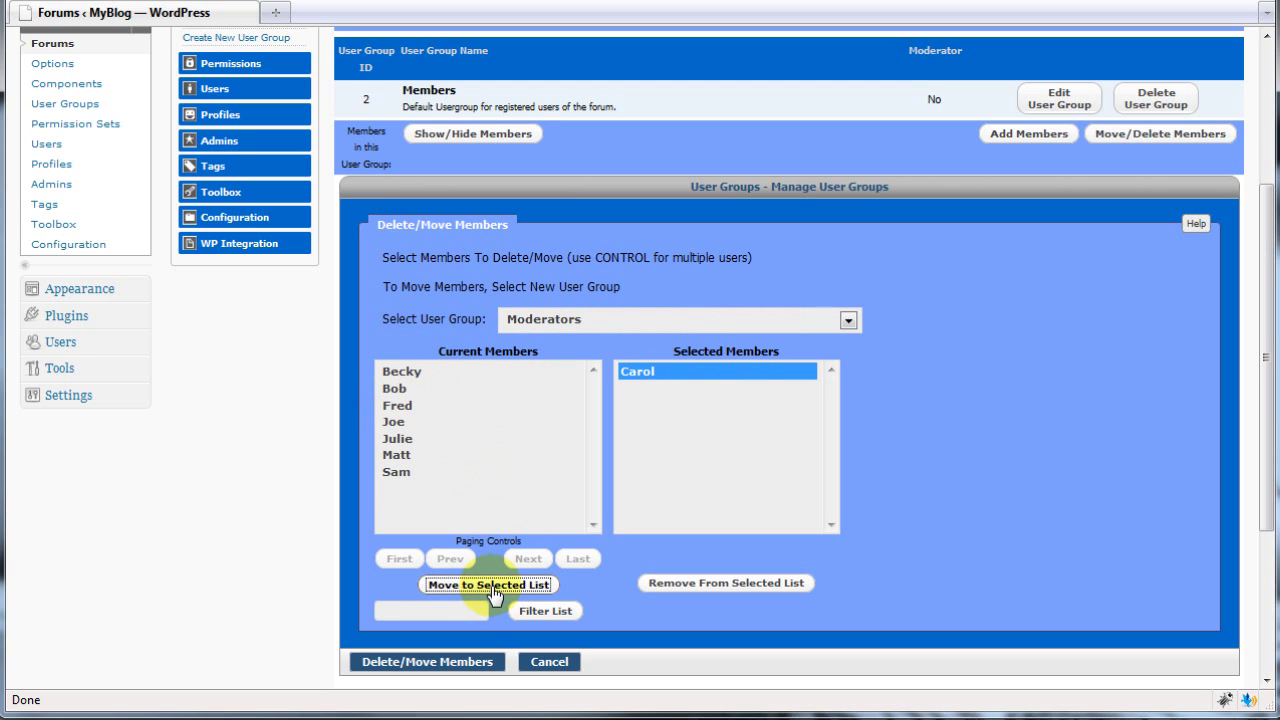
click(451, 665)
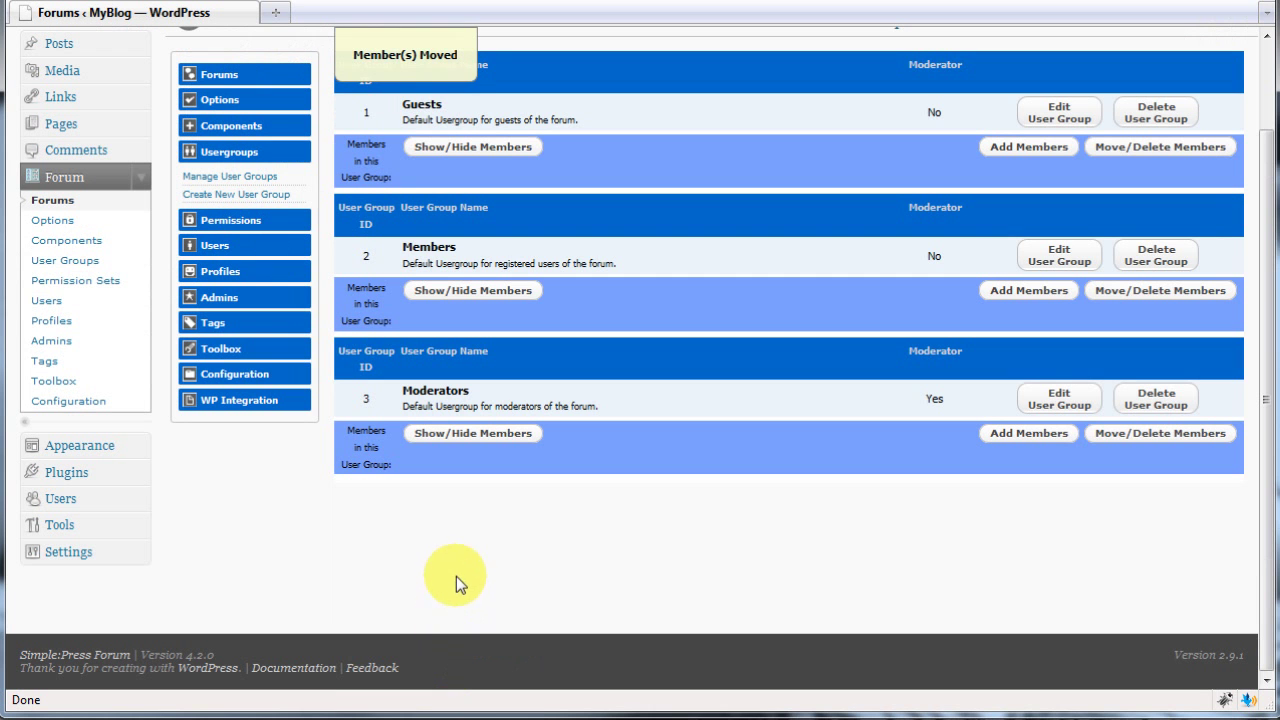
click(463, 436)
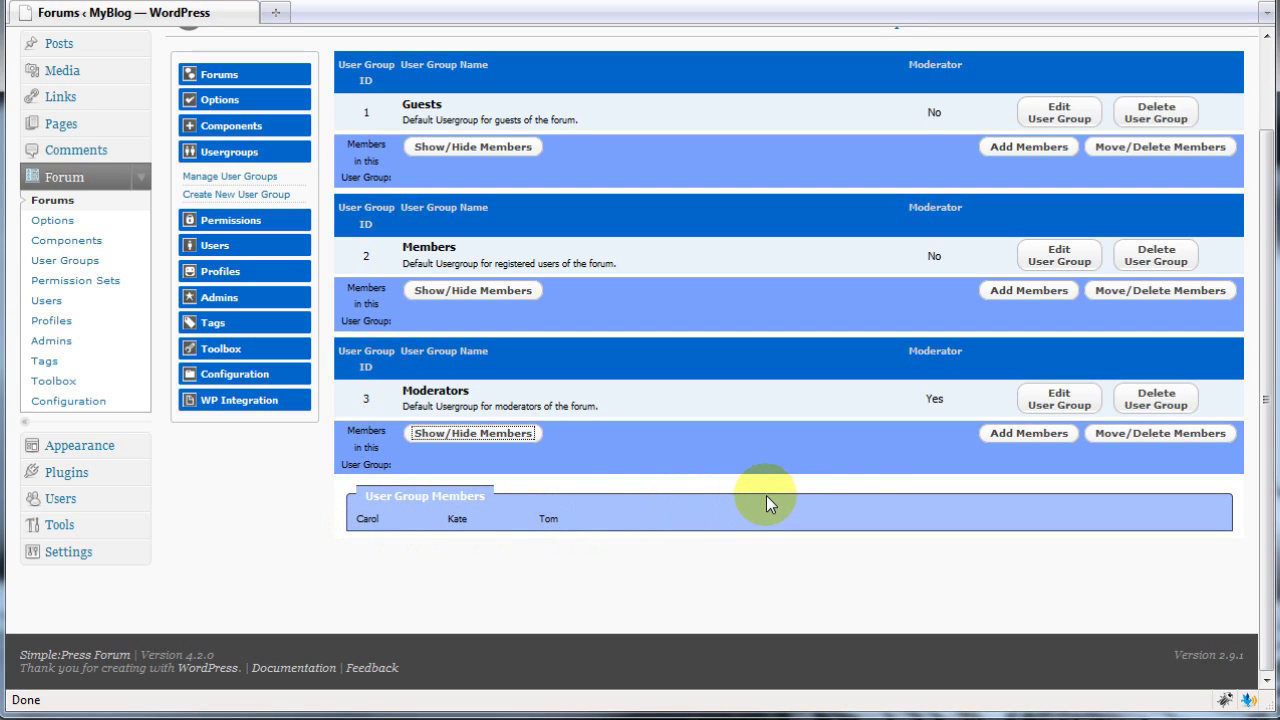
- Open the move/delete form for the Moderators group's members and choose Members as the destination user group
click(1163, 438)
scroll(688, 497, down, 2)
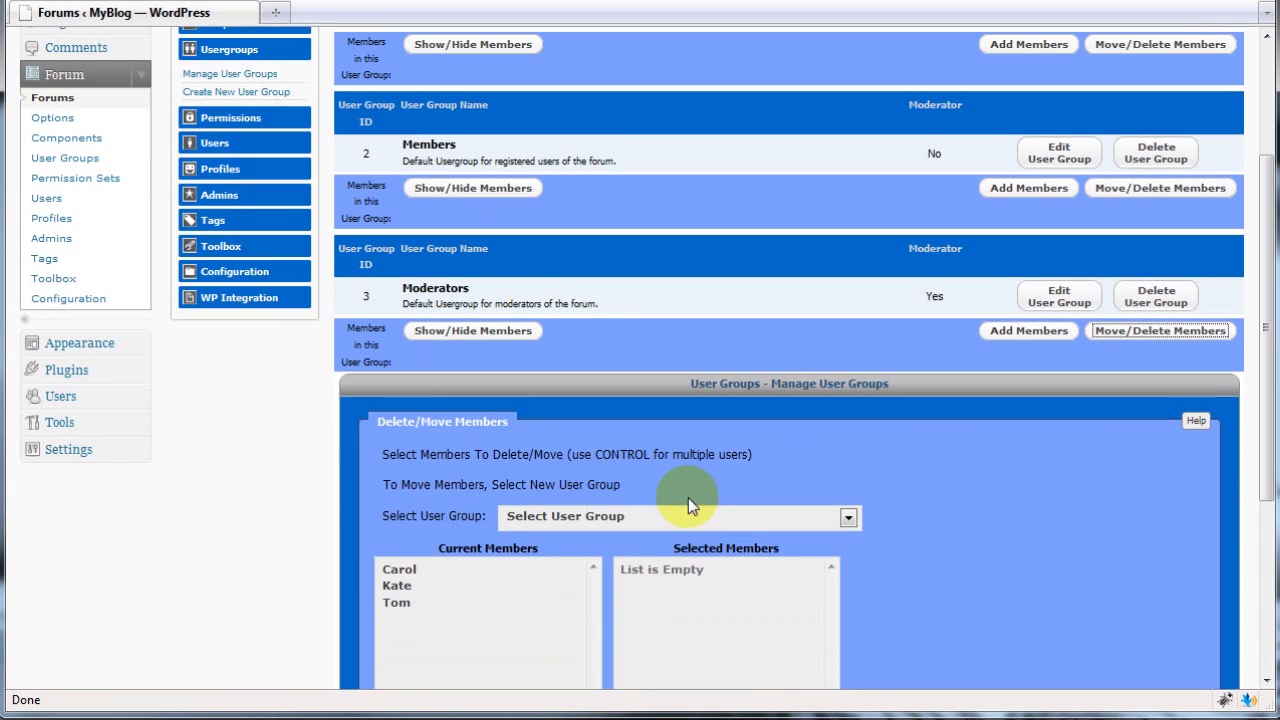
scroll(678, 502, down, 2)
click(631, 423)
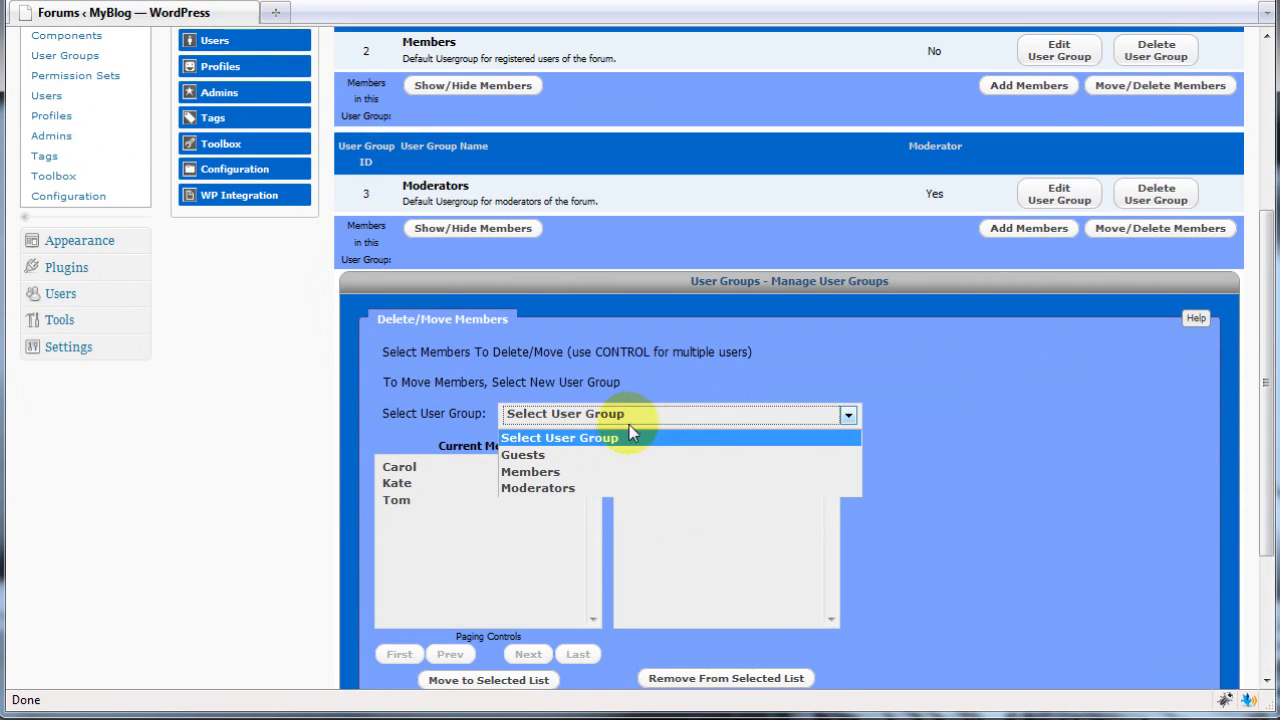
click(614, 472)
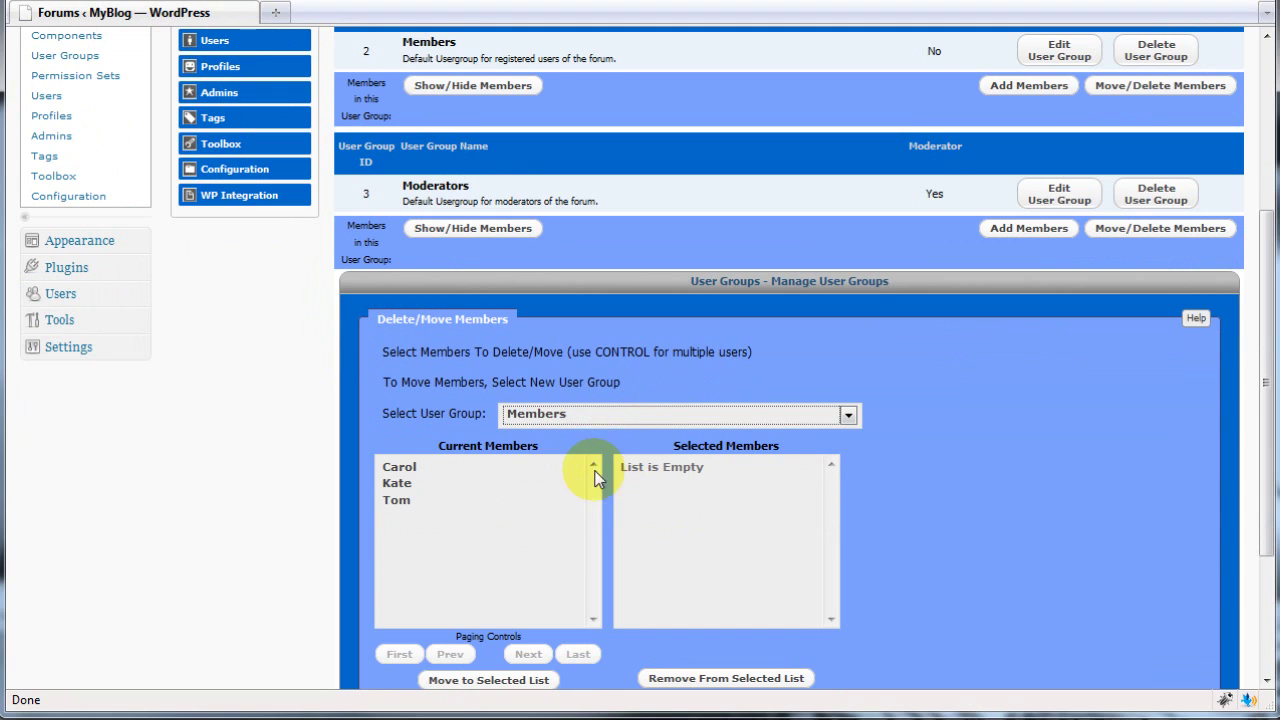
scroll(427, 470, down, 1)
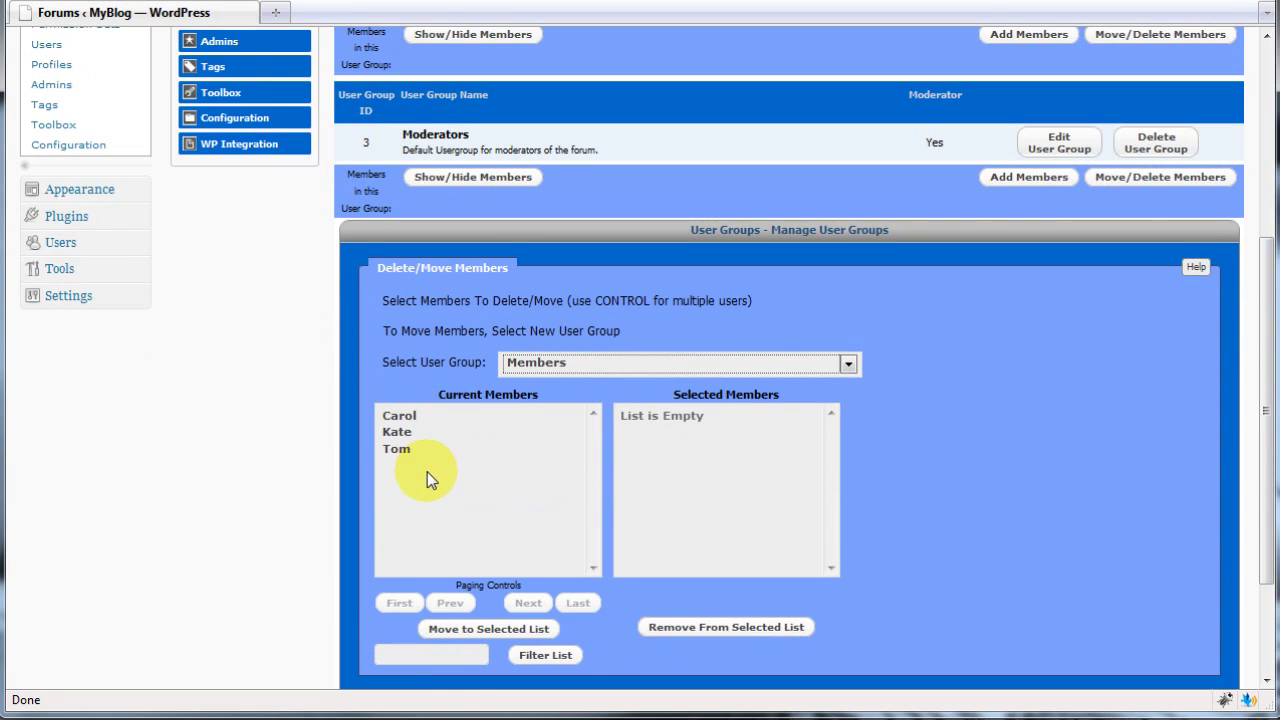
scroll(427, 471, down, 1)
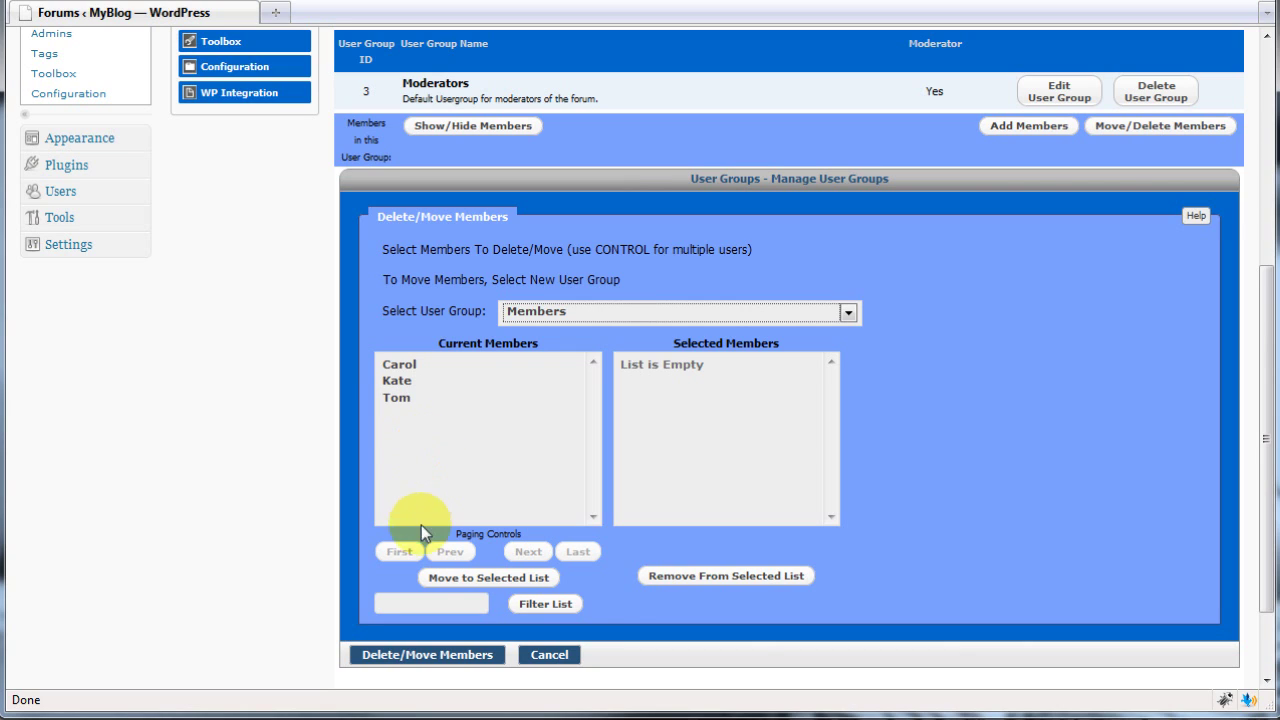
- Filter the current moderators by "ca" and move the matching member back to the Members group
click(423, 604)
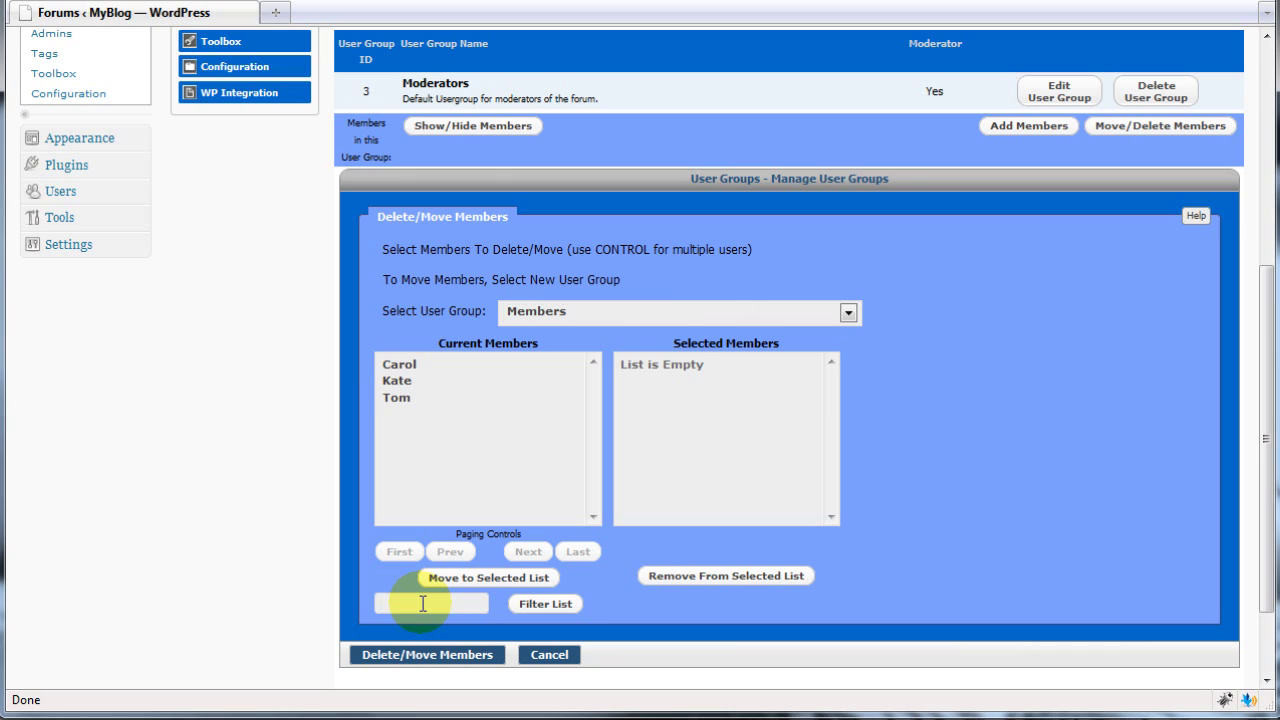
text(ca)
click(538, 606)
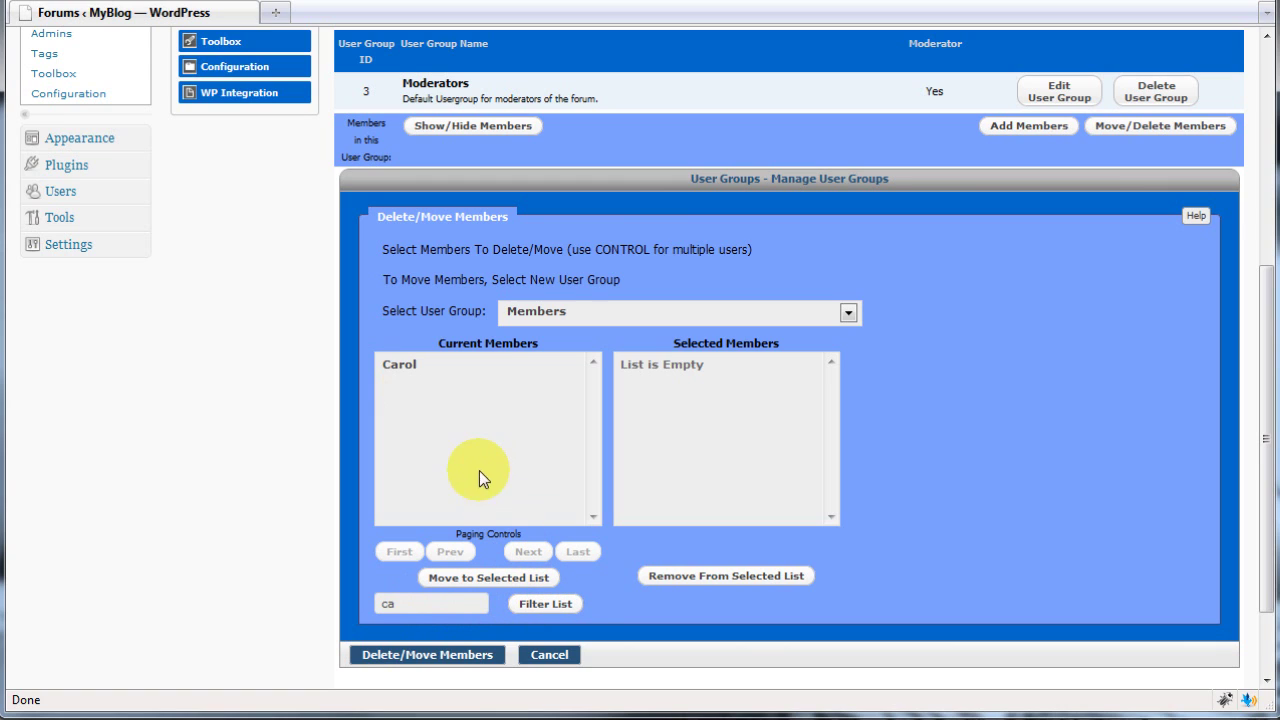
click(406, 365)
click(470, 578)
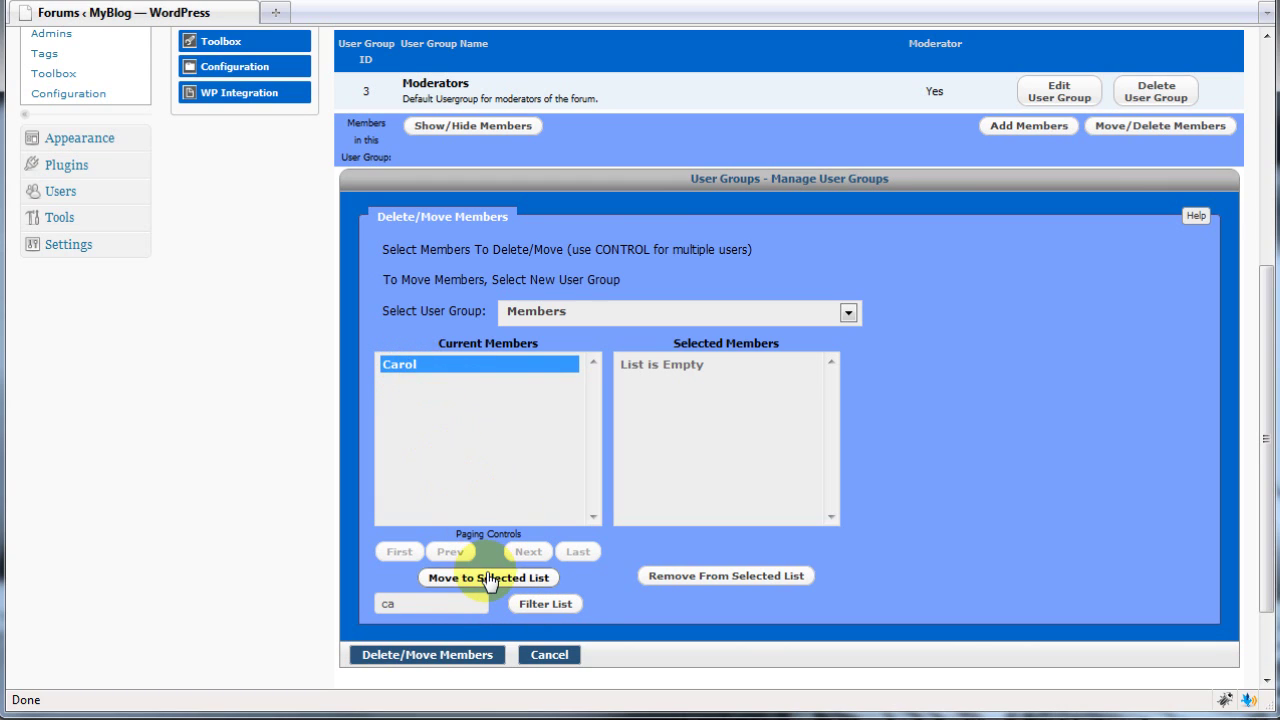
click(458, 656)
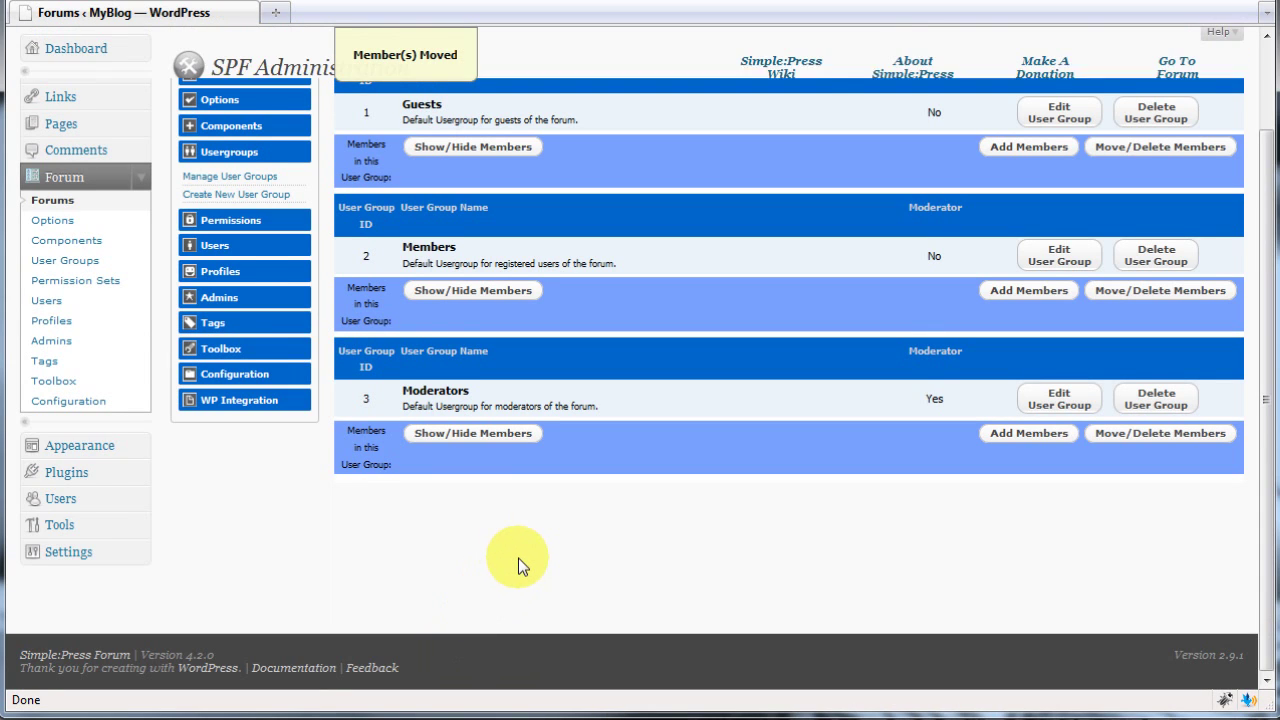
- Create a non-moderator user group named "Super Users" with the description "Acces to all forums"
scroll(518, 558, up, 2)
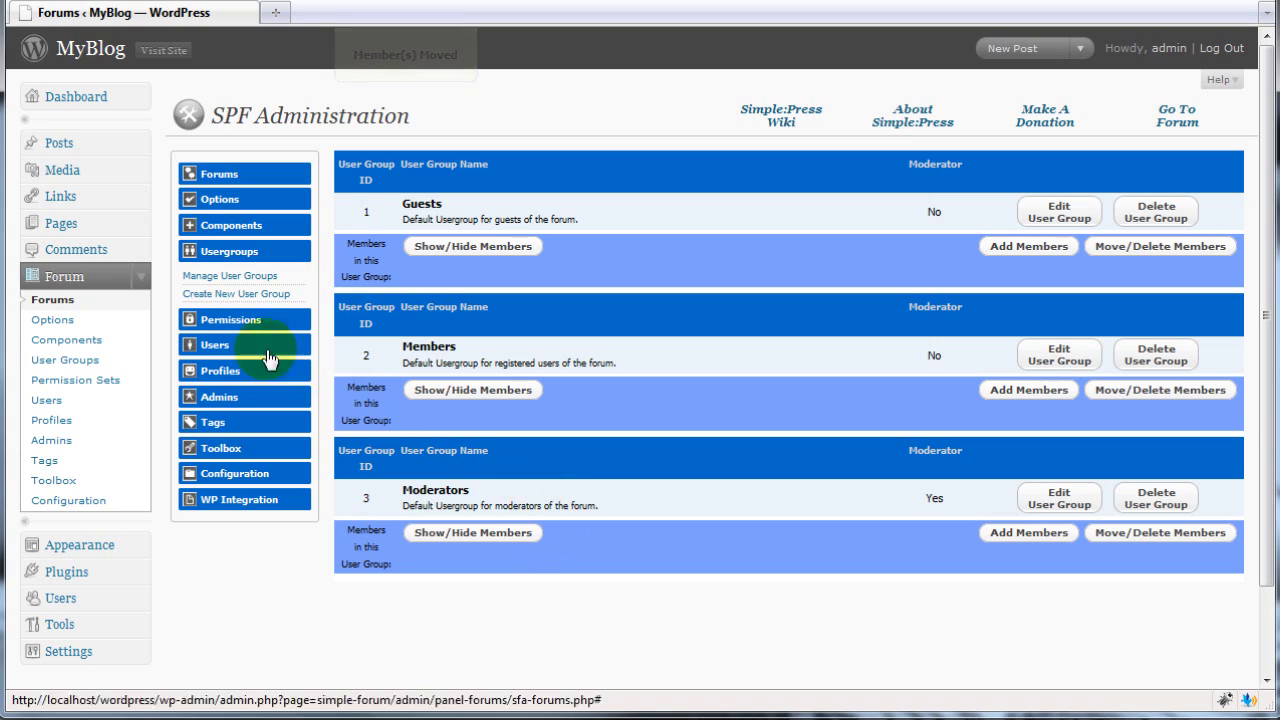
click(251, 295)
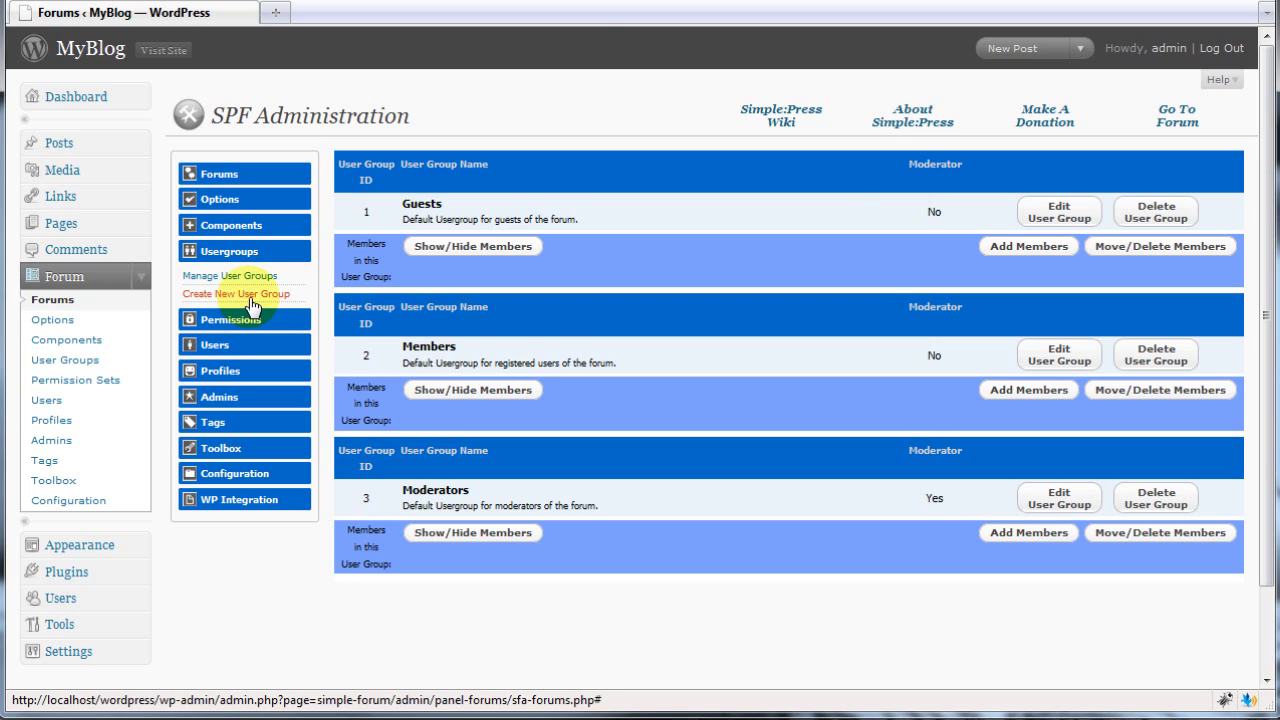
click(251, 298)
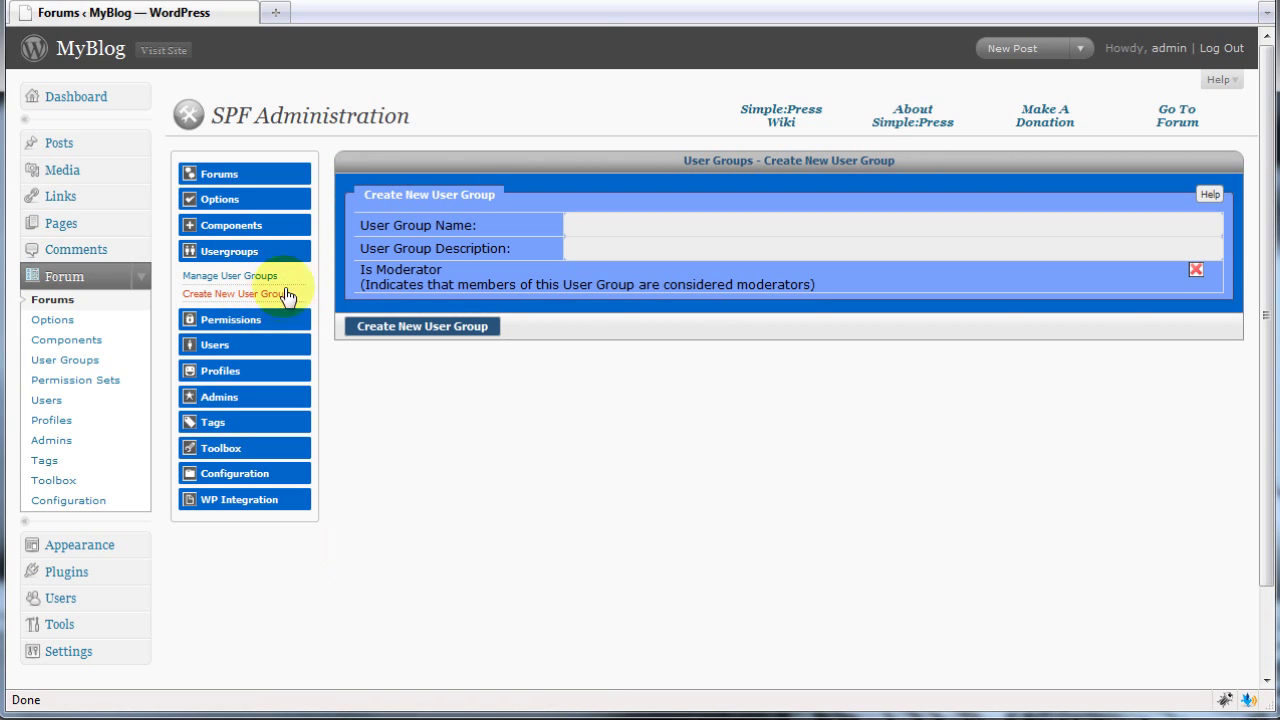
click(600, 222)
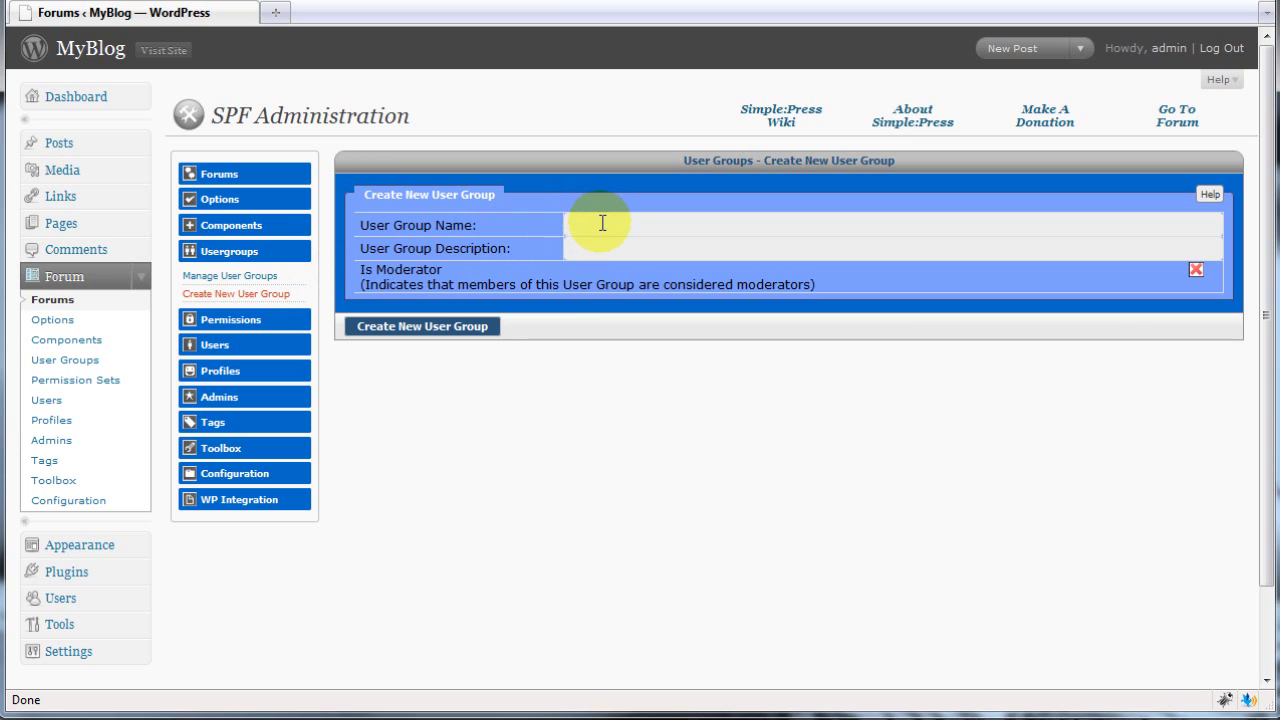
text(Super u)
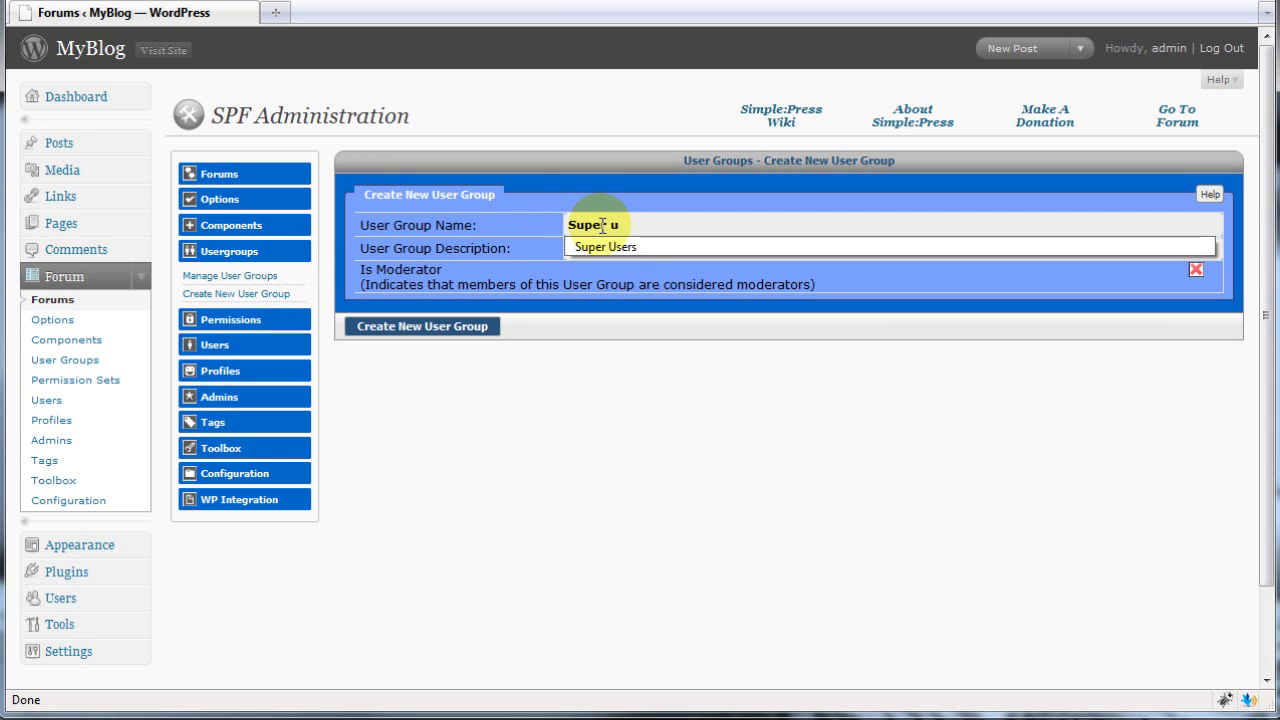
key(Down)
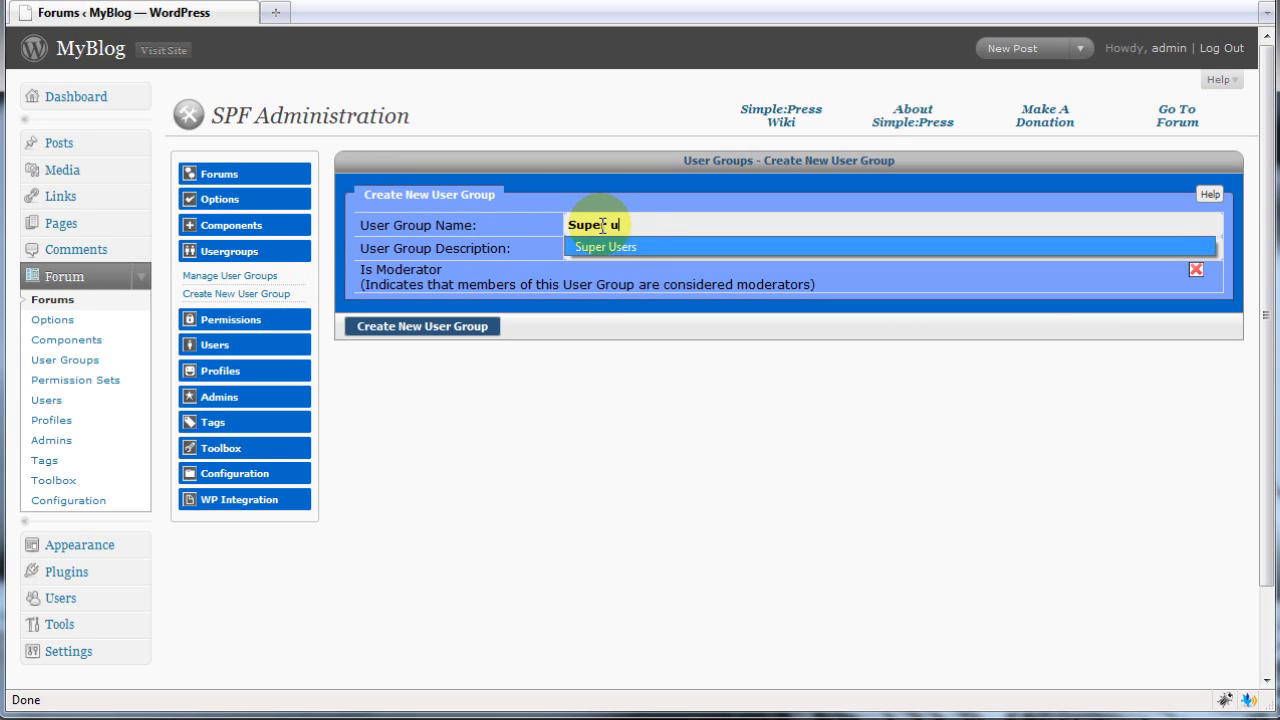
key(Return)
key(Tab)
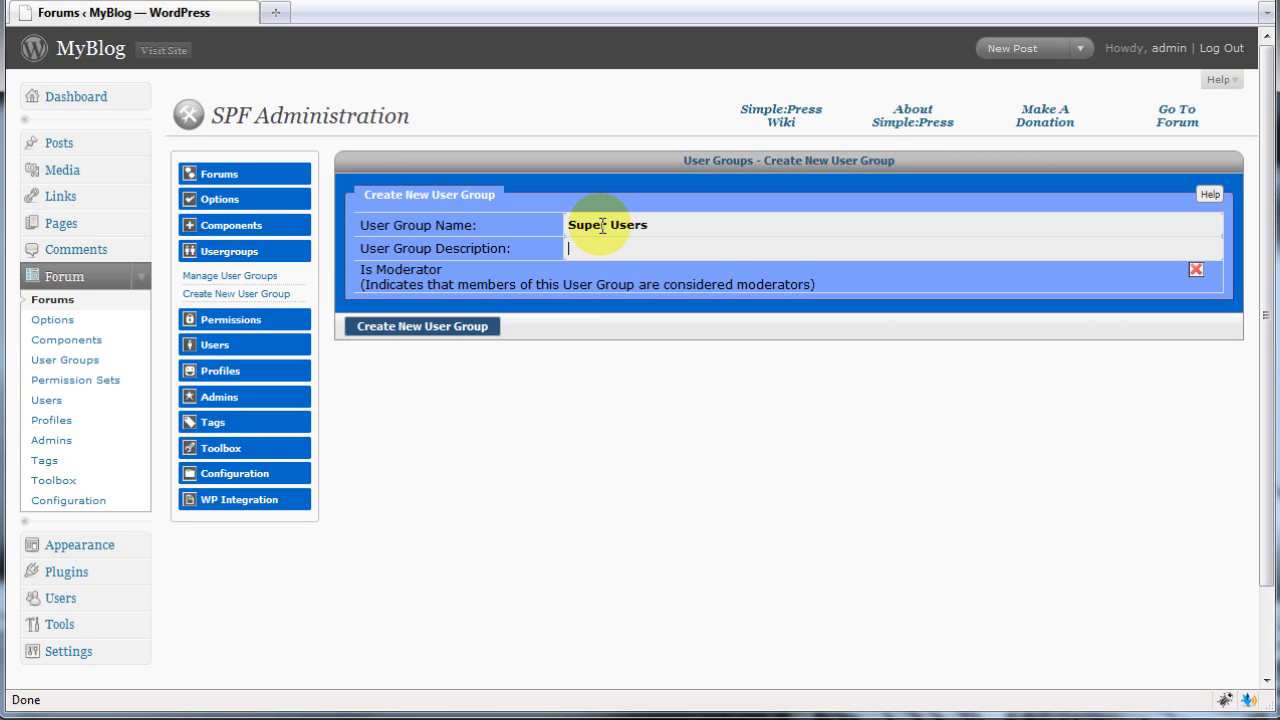
text(Ac)
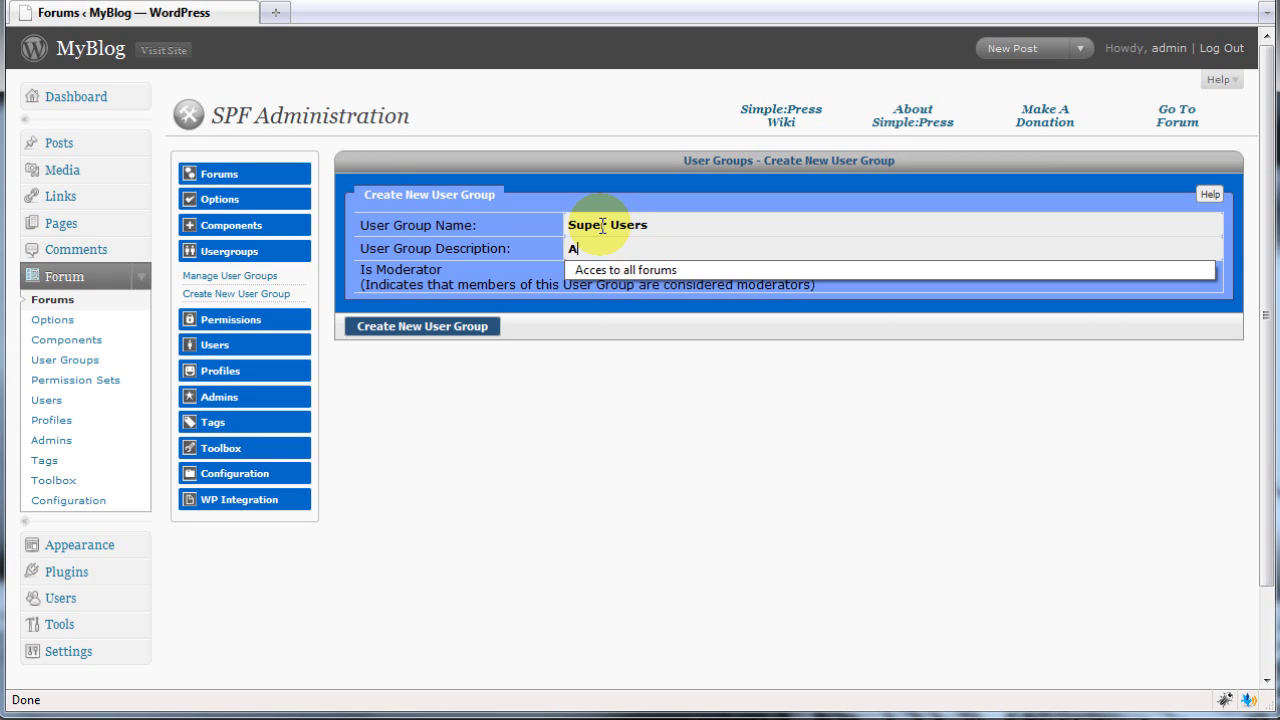
key(Down)
key(Return)
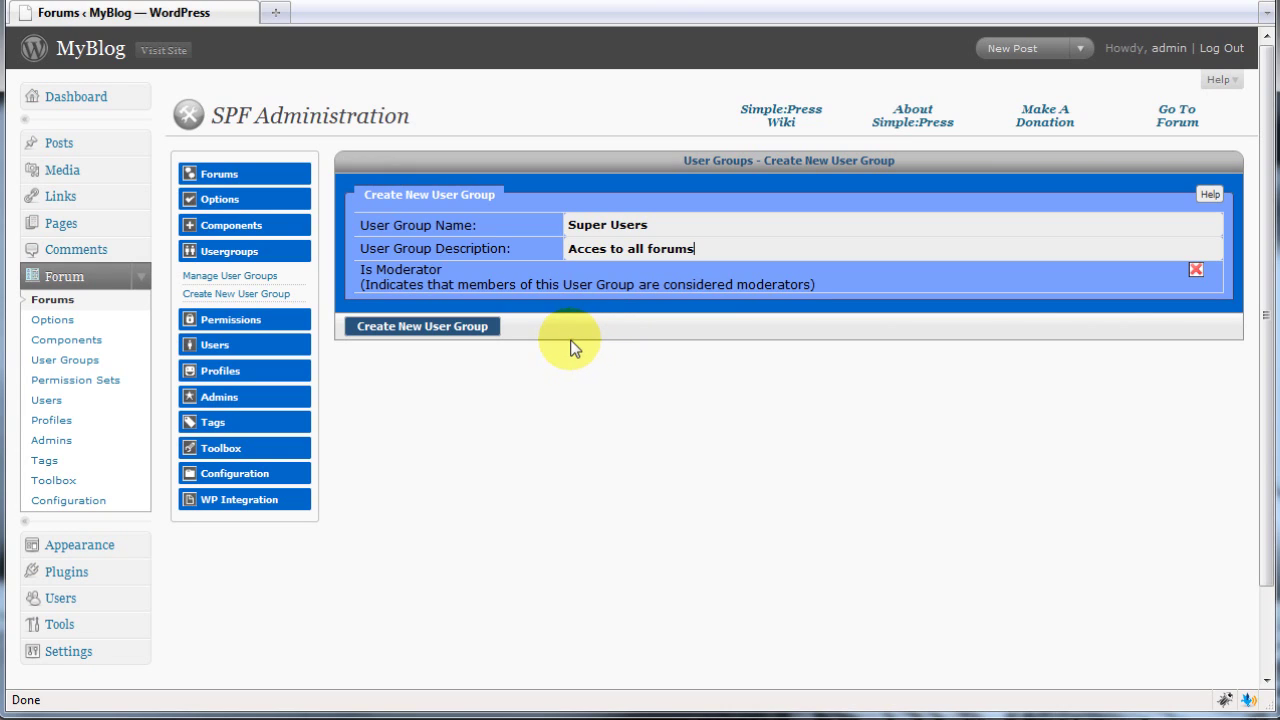
click(446, 336)
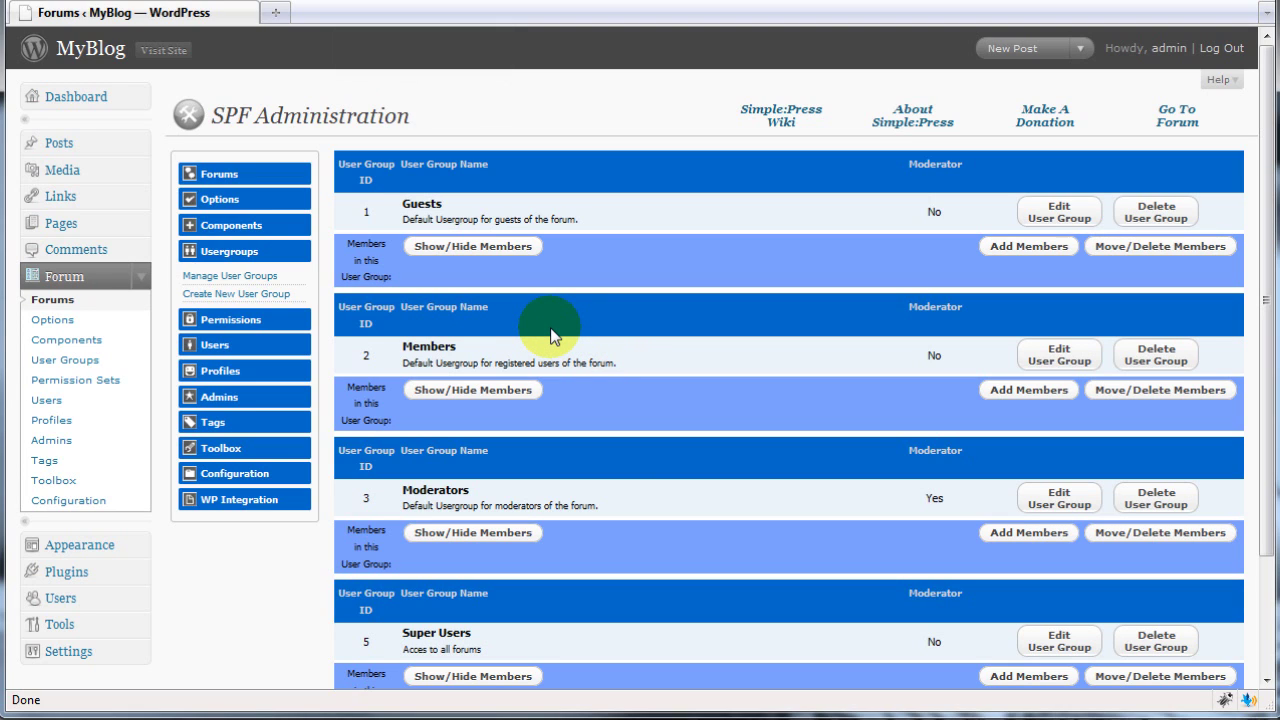
- Start a new forum group named "Secret group" with the description "secret forums"
click(222, 176)
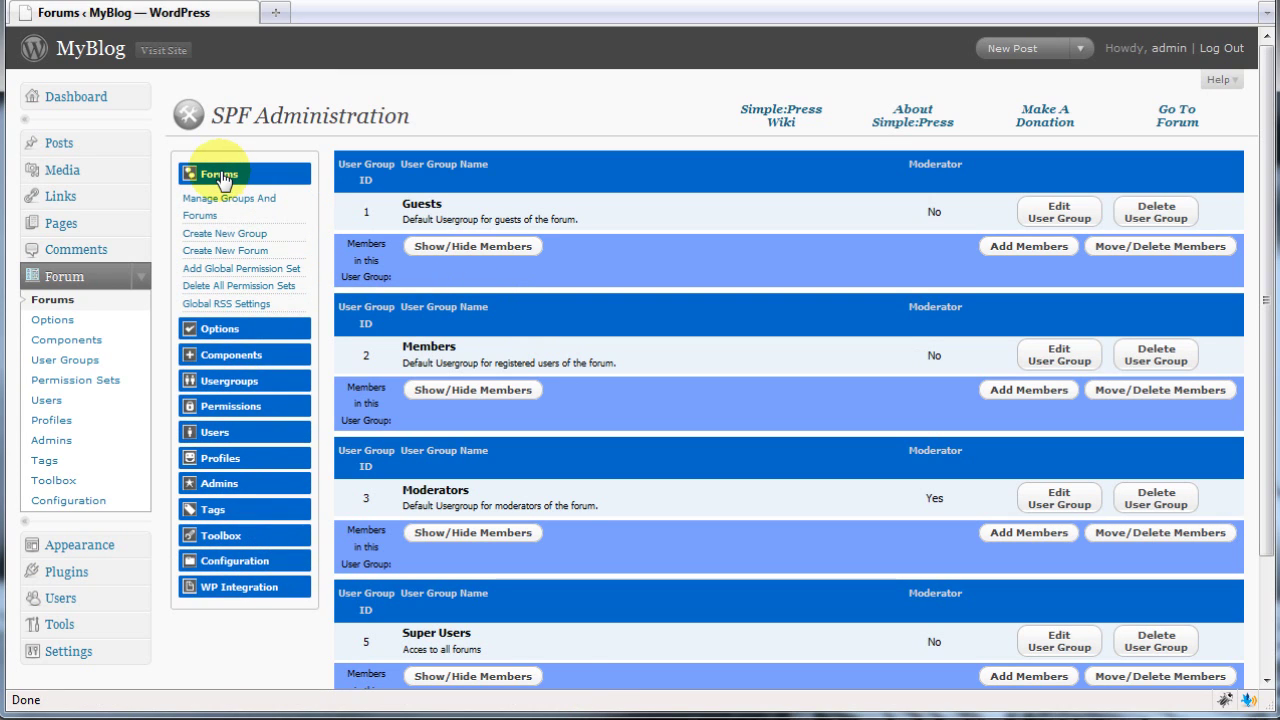
click(226, 236)
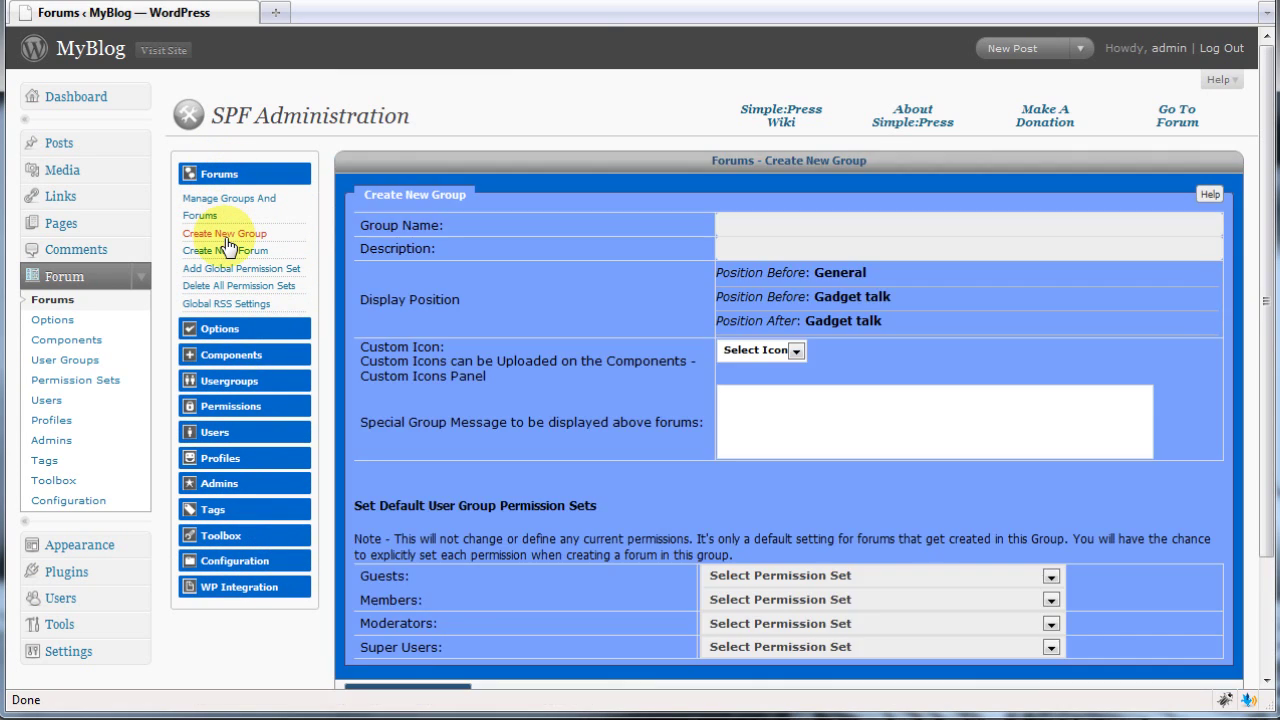
click(757, 220)
text(Sec)
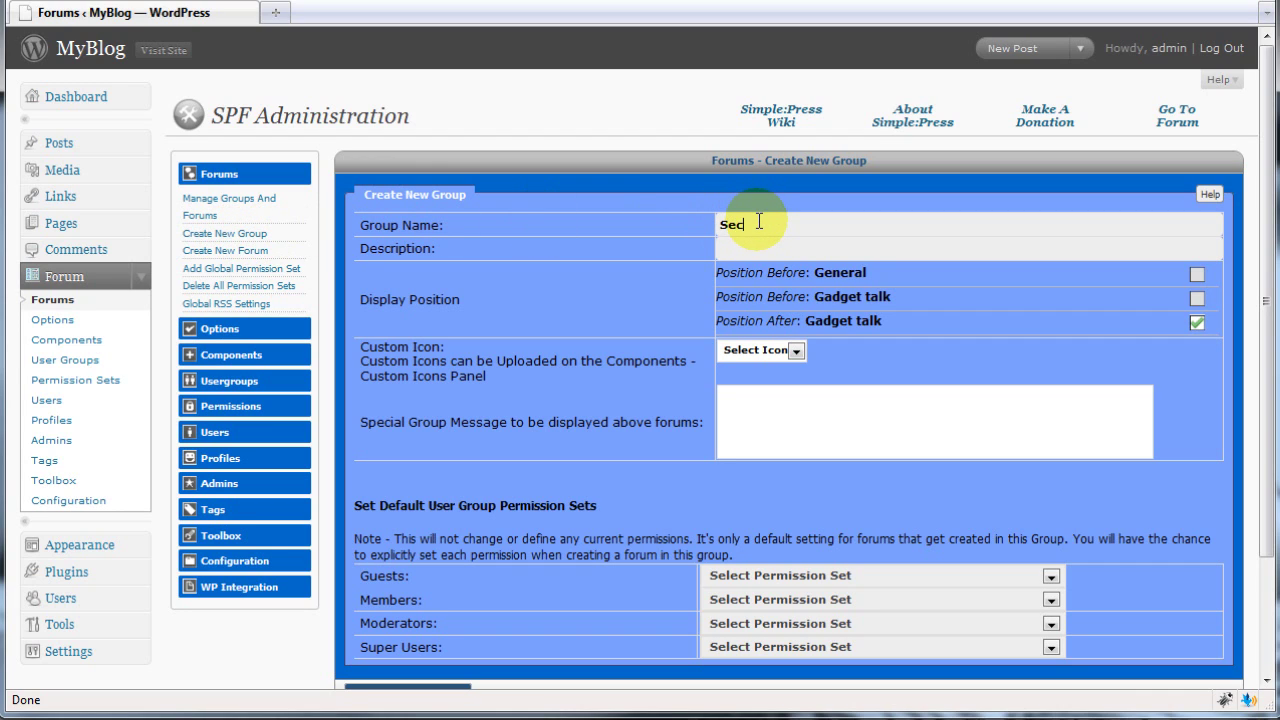
text(ret group)
click(765, 250)
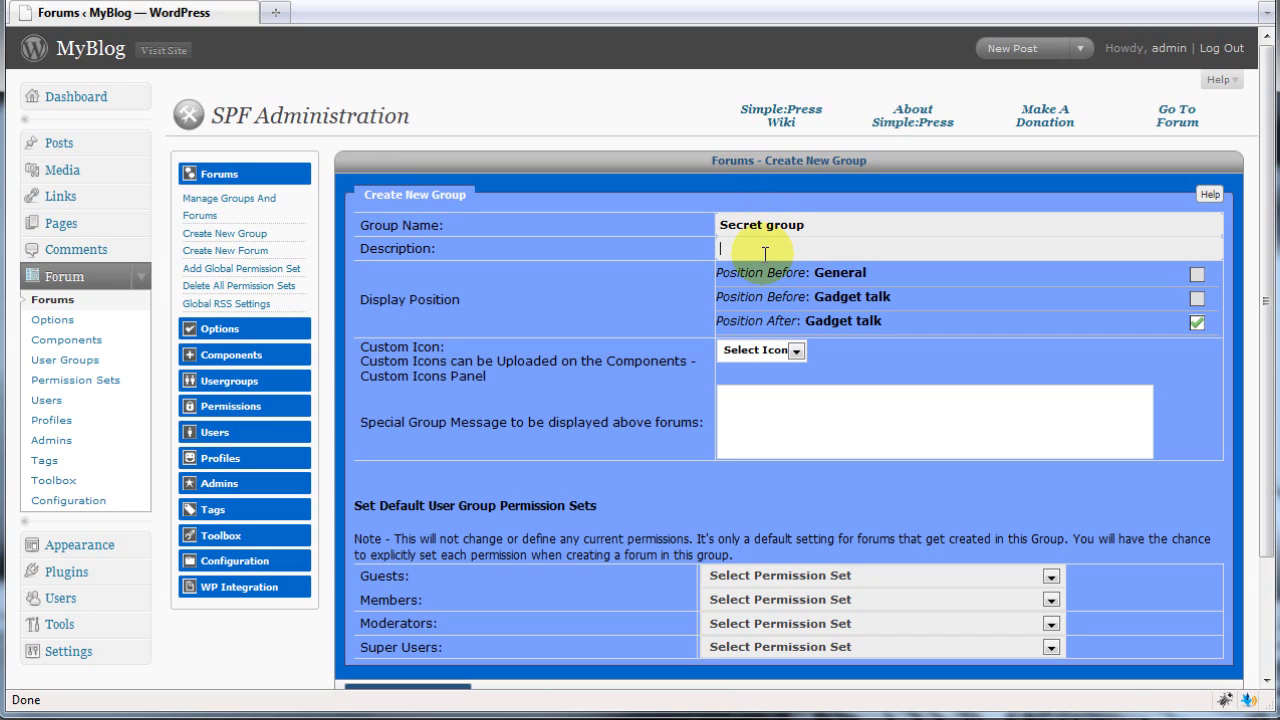
text(secret forums)
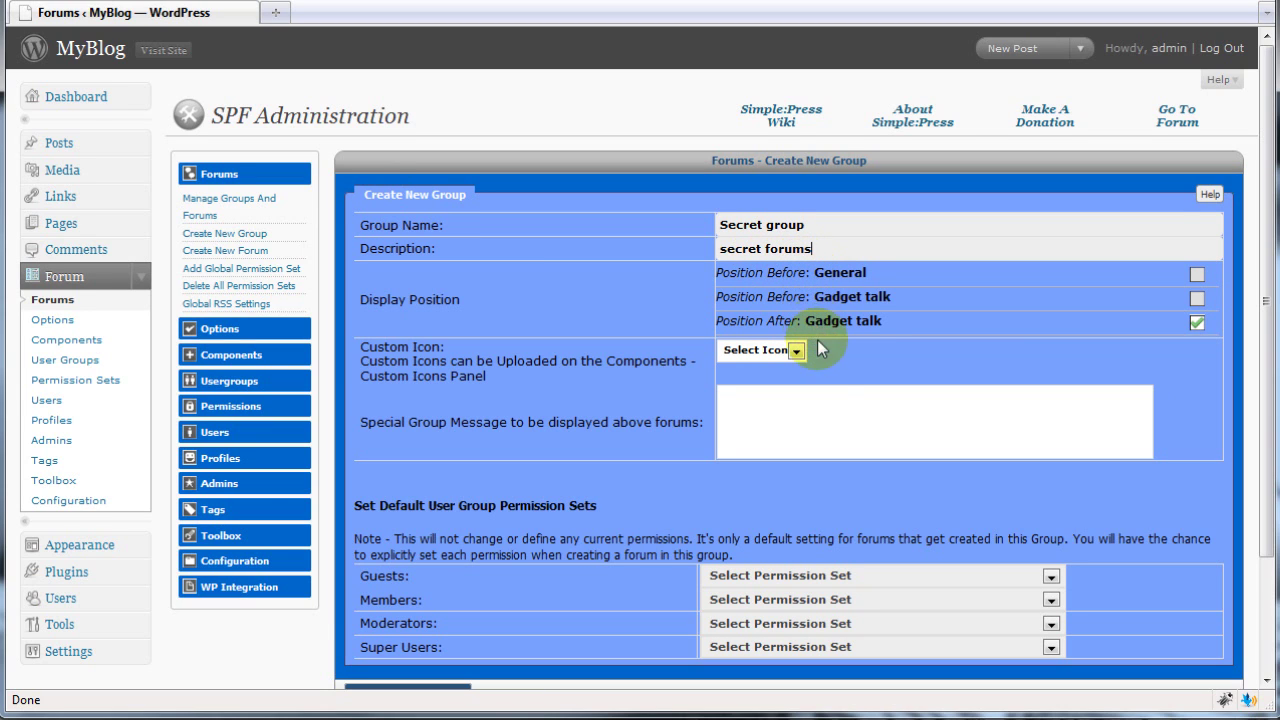
- Set the new group's default permission set to No Access for Guests, Members and Moderators
scroll(820, 355, down, 1)
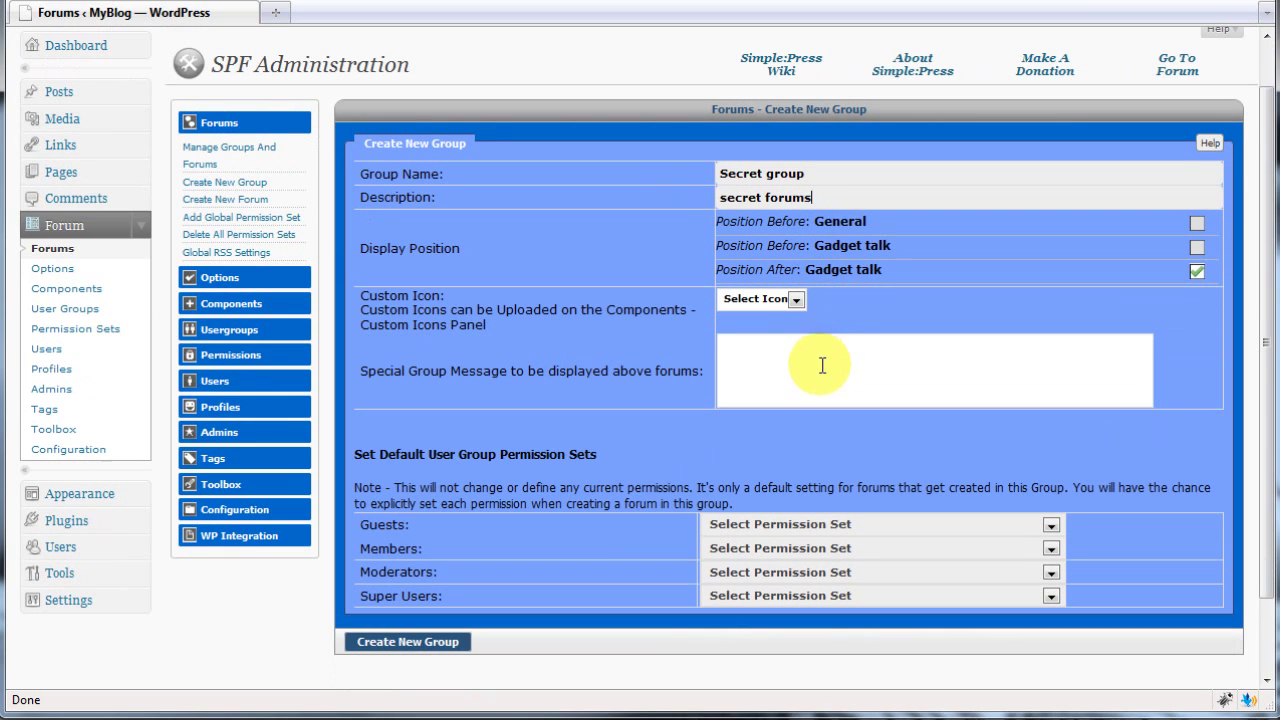
click(850, 524)
click(840, 562)
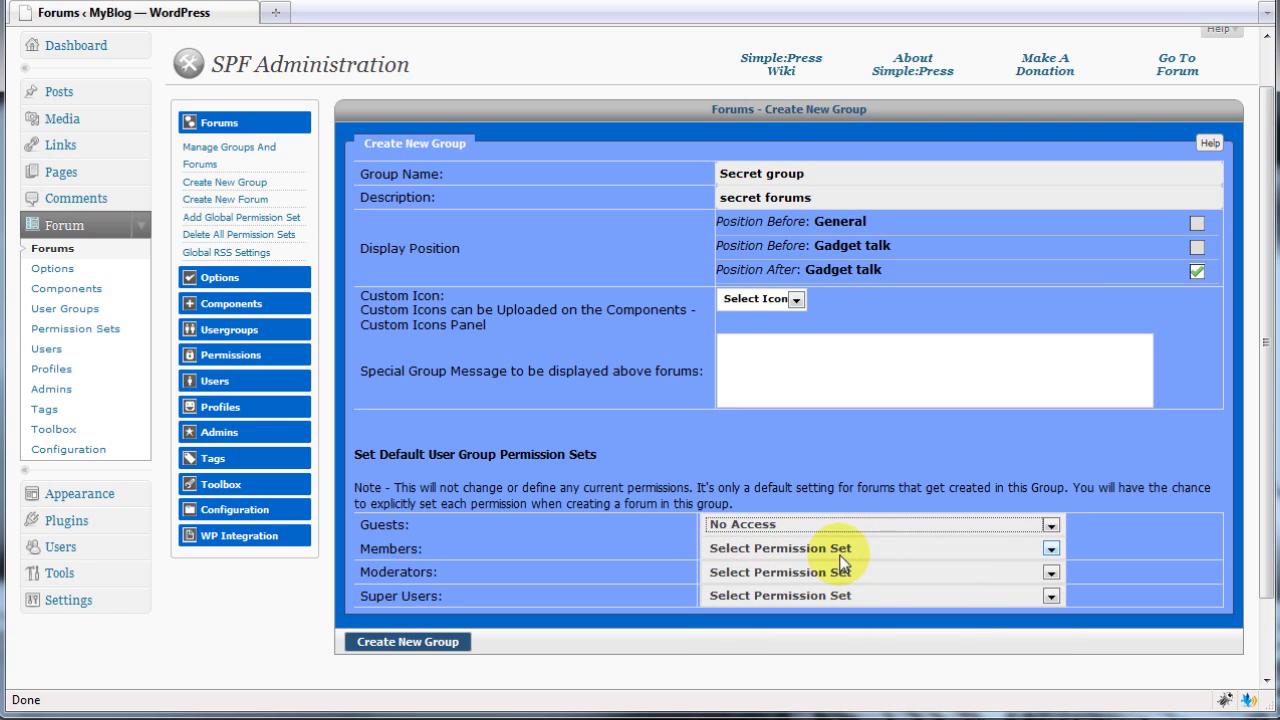
click(840, 548)
click(840, 588)
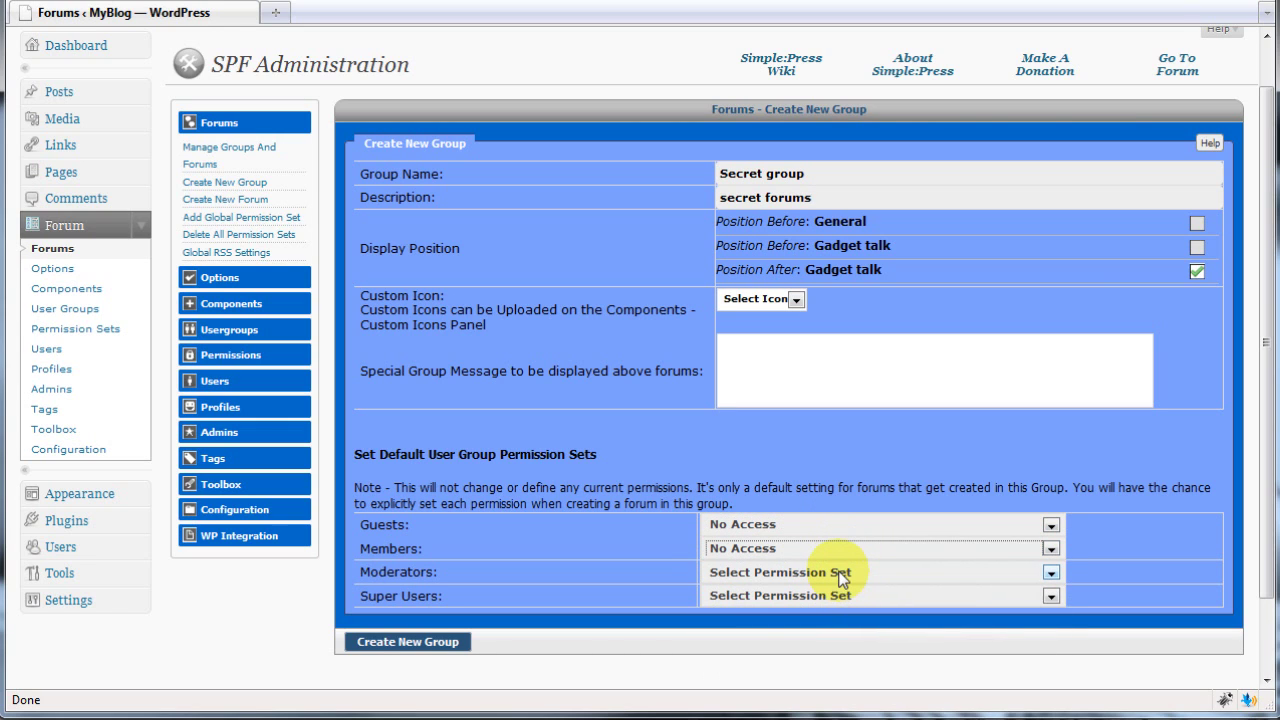
click(842, 572)
click(834, 610)
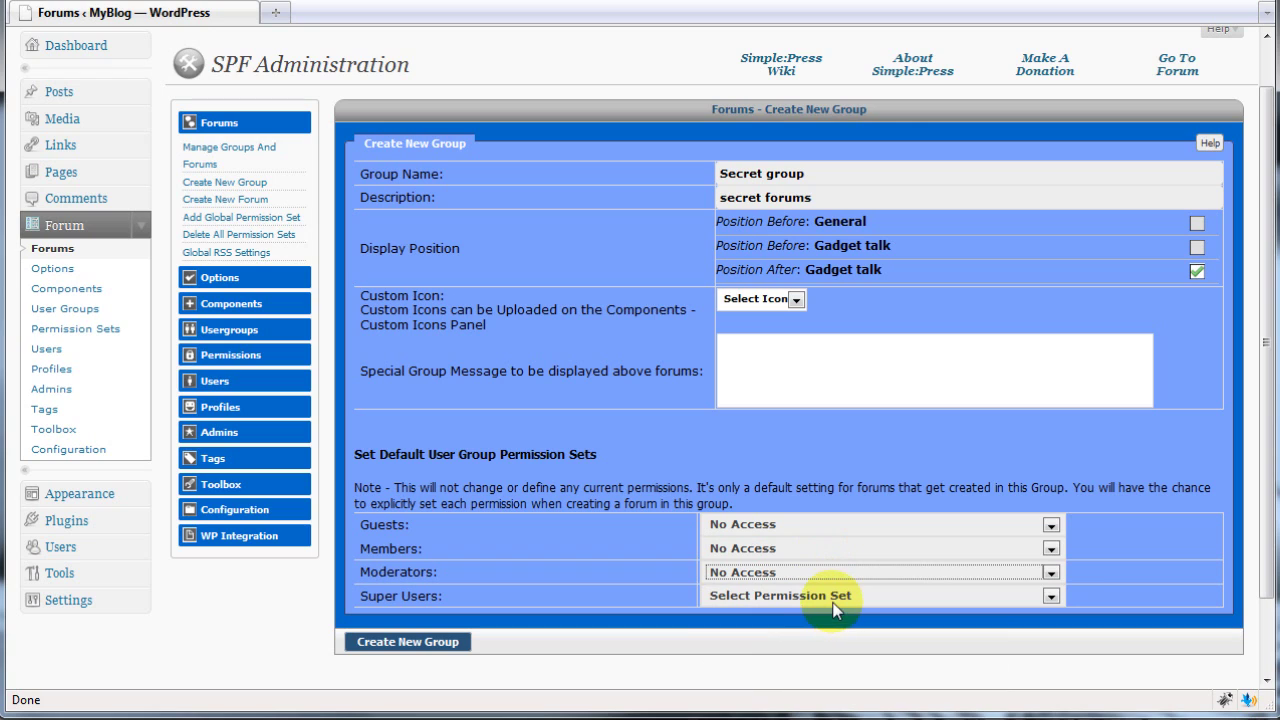
- Give Super Users Standard Access as their default permission set and create the forum group
click(834, 597)
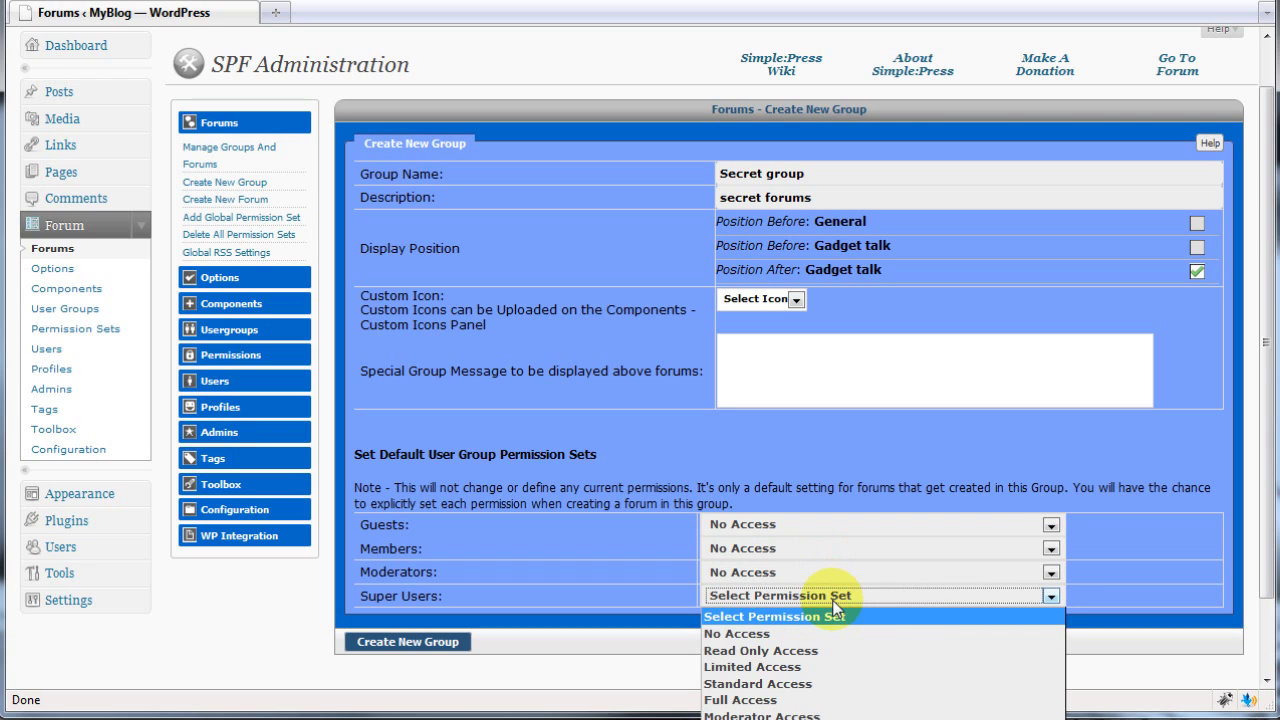
click(823, 683)
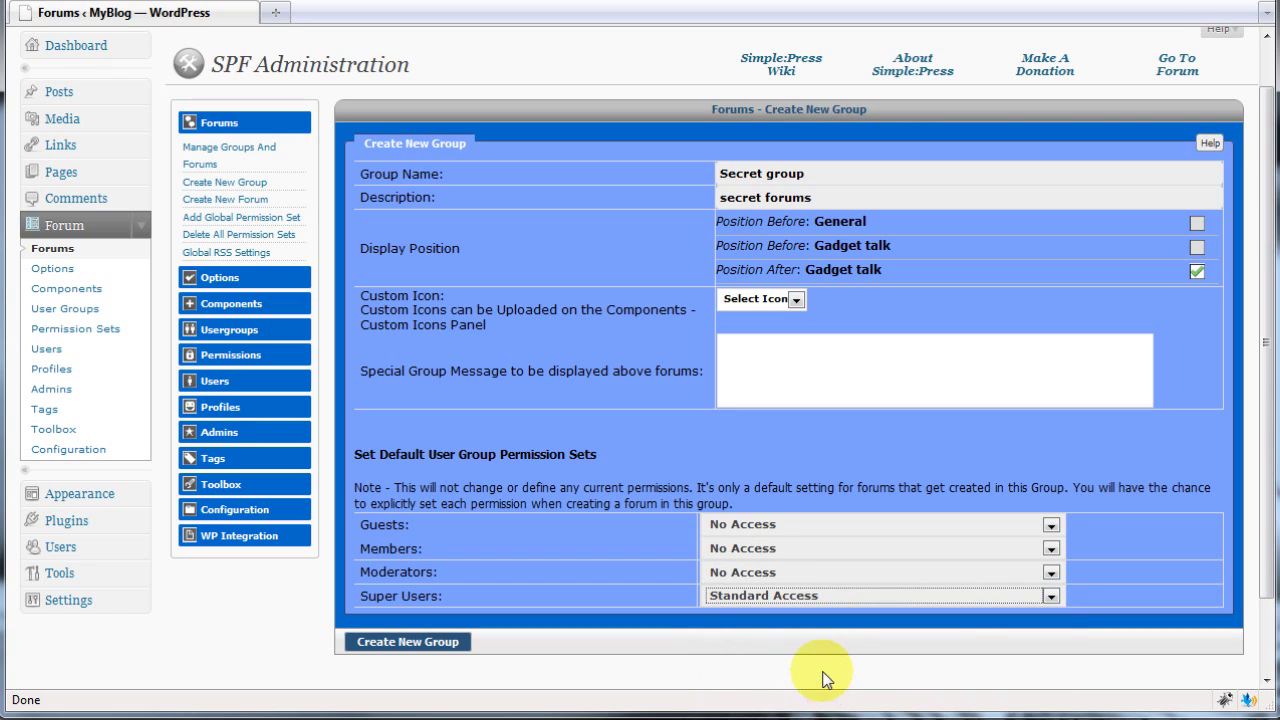
click(447, 653)
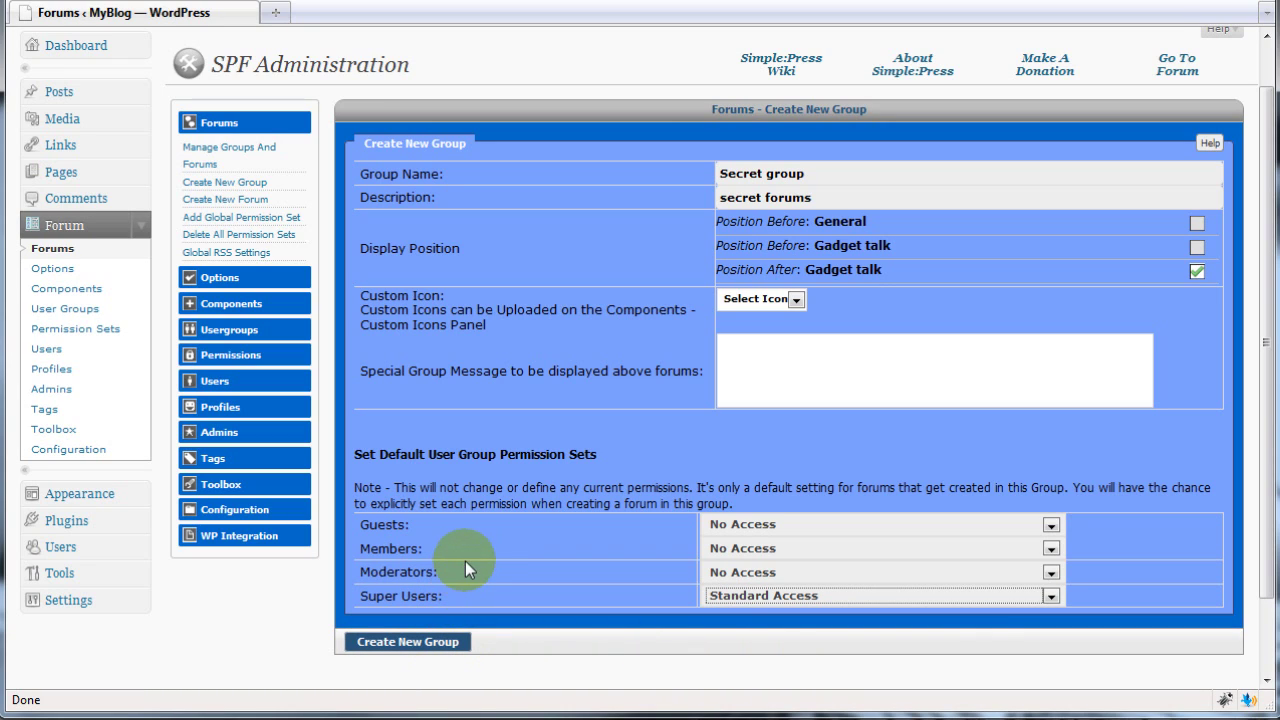
click(400, 598)
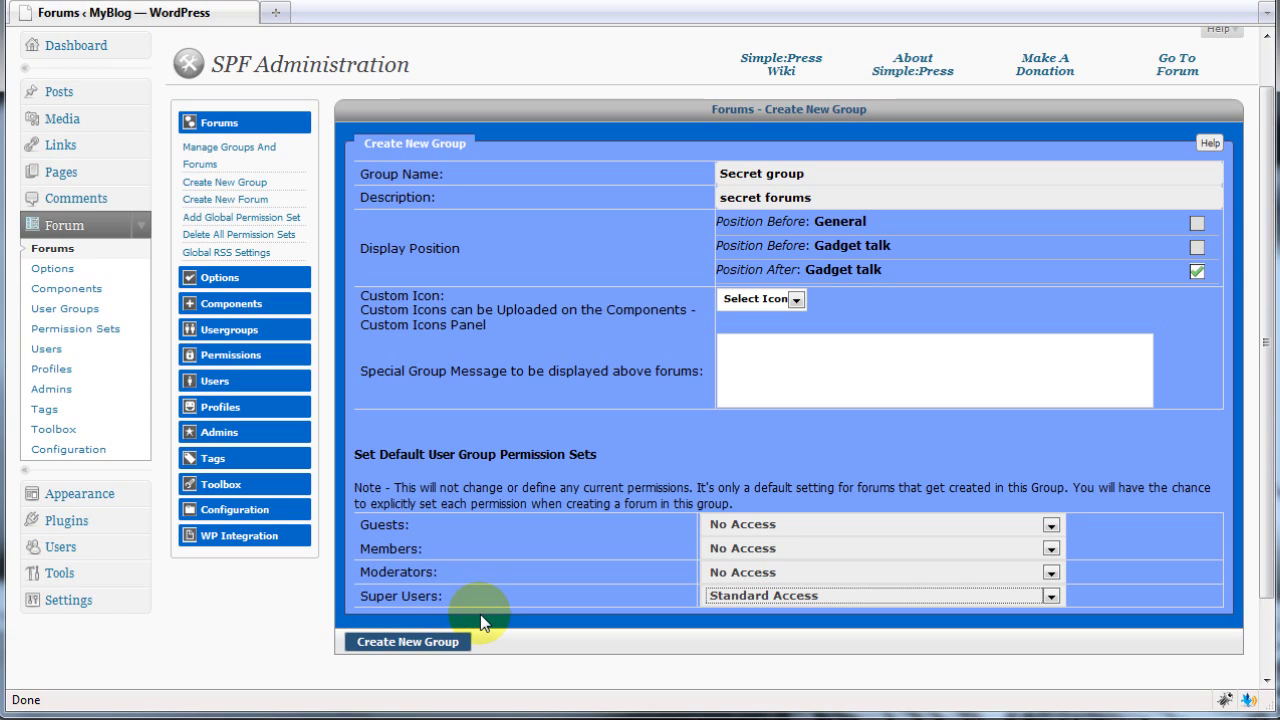
click(421, 648)
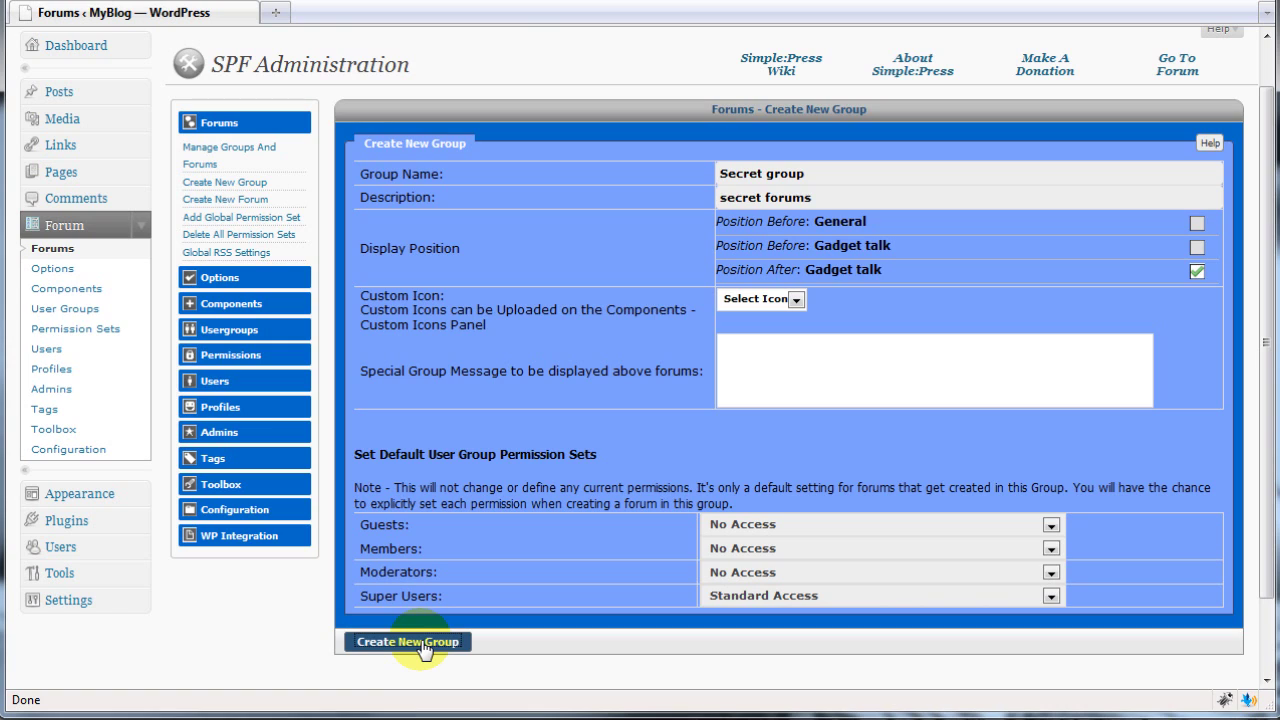